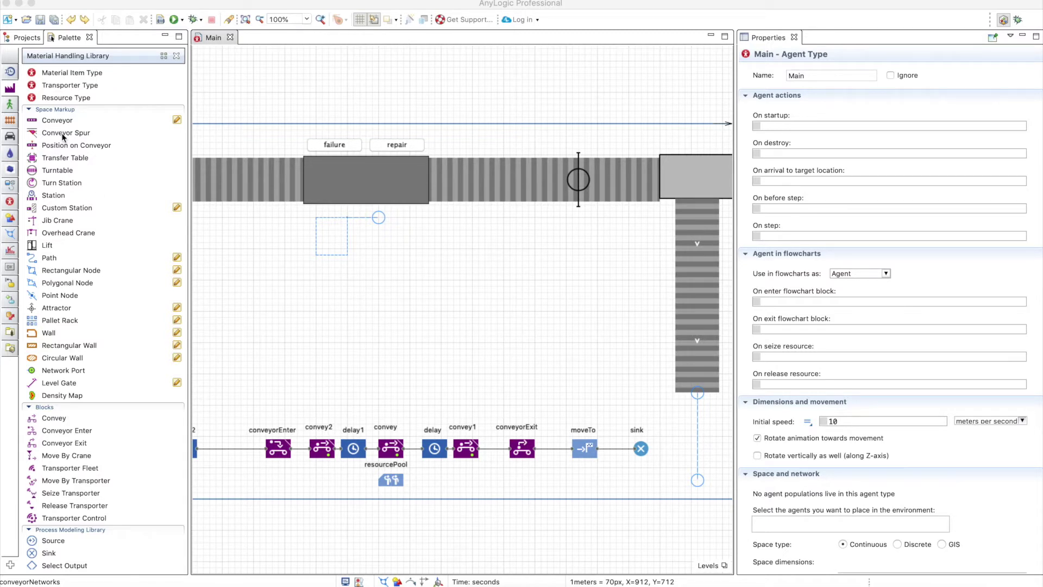
Browse the transfer table and turn station palette elements, then run and close the simulation.
click(57, 157)
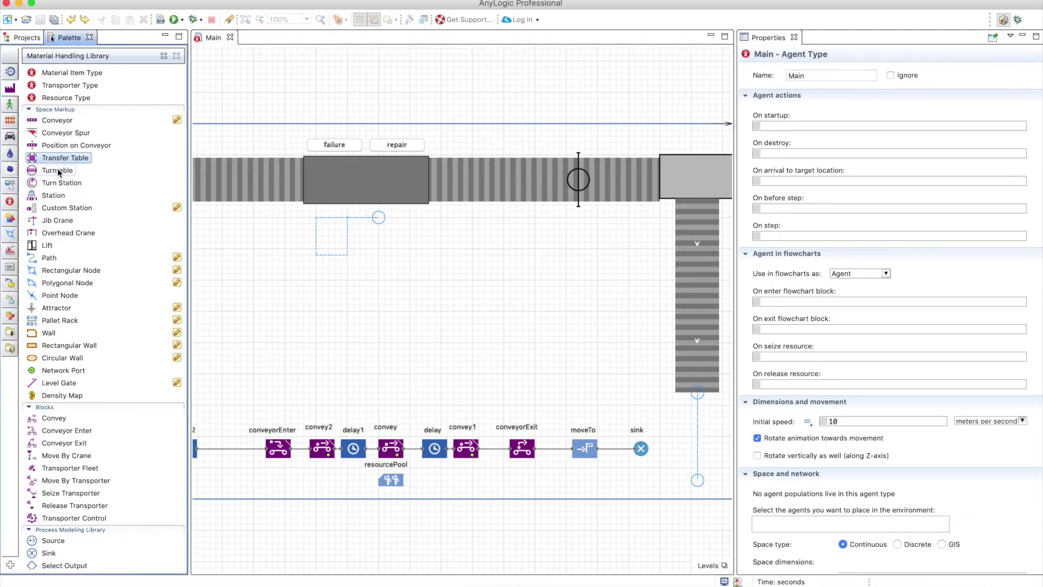
click(59, 183)
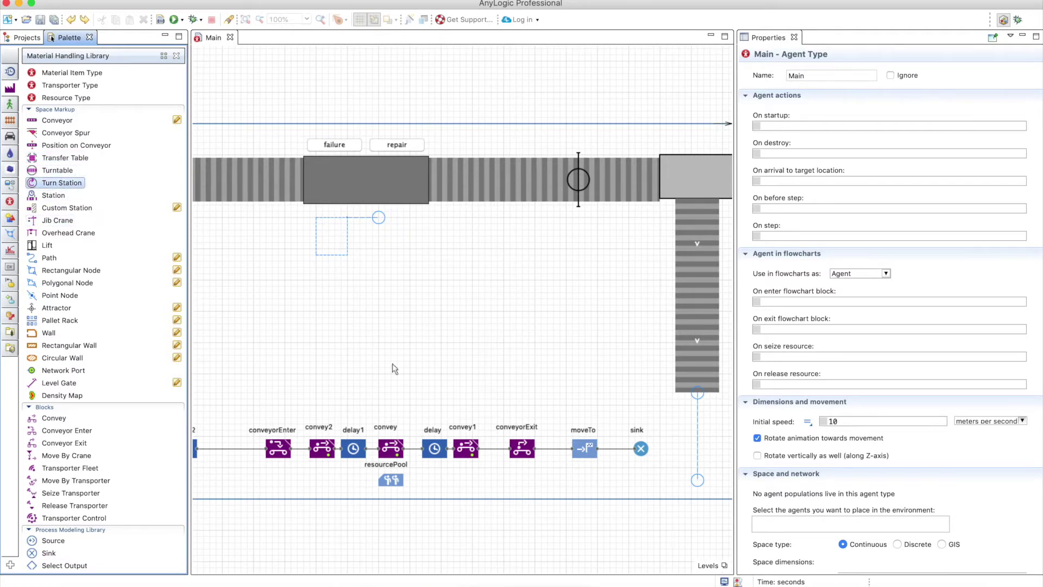
scroll(395, 369, right, 3)
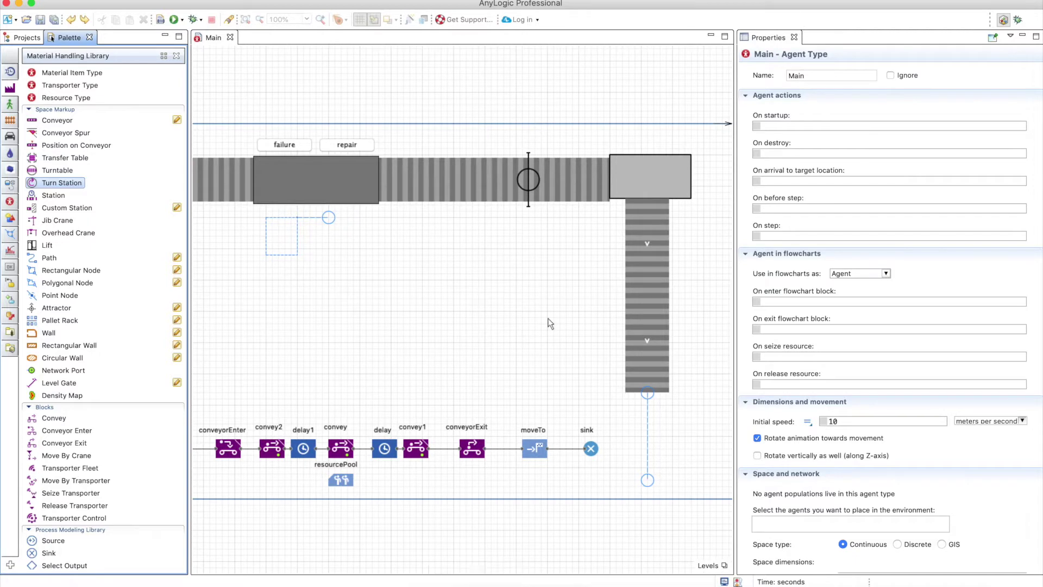
click(174, 21)
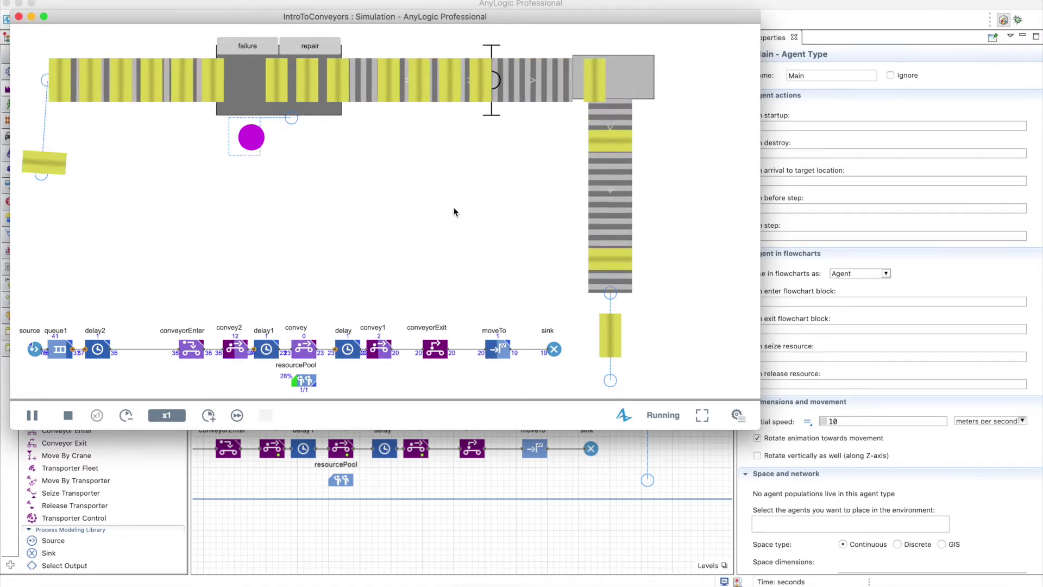
click(18, 17)
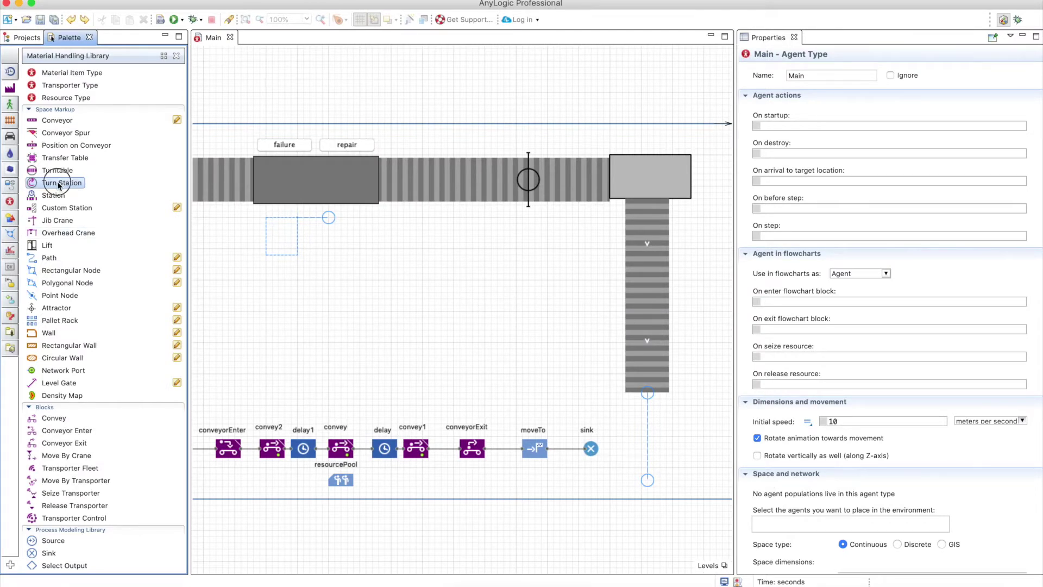
Place a turn station on the vertical conveyor and set it to rotate by .25 turn.
drag(57, 182, 656, 296)
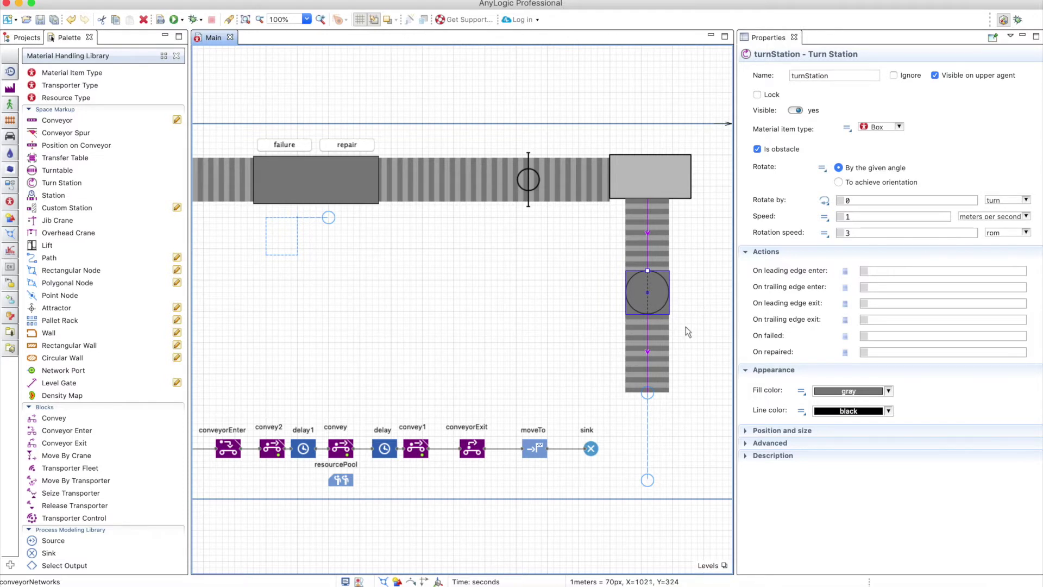
click(839, 182)
click(850, 201)
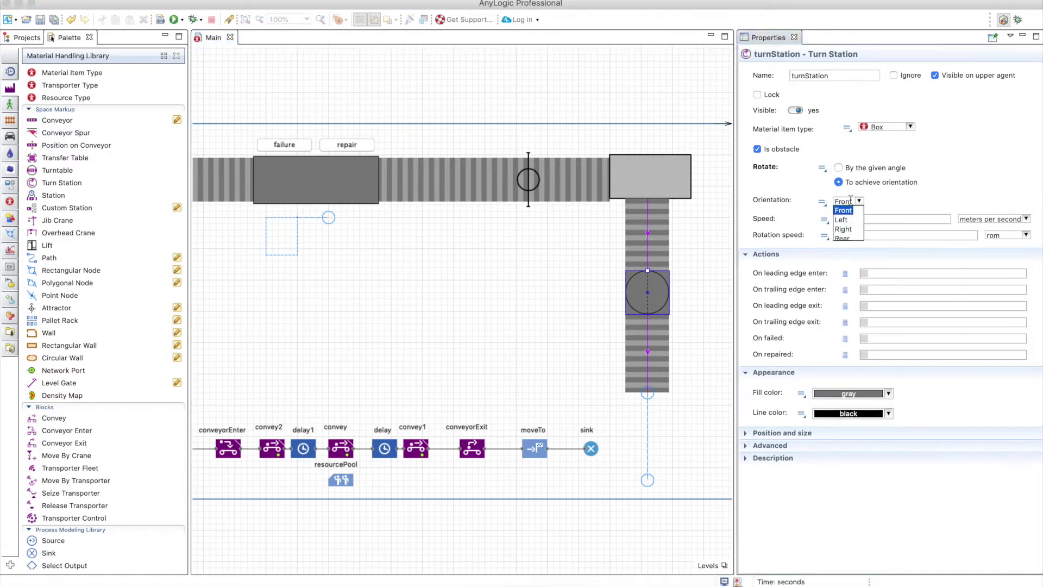
click(877, 204)
click(839, 168)
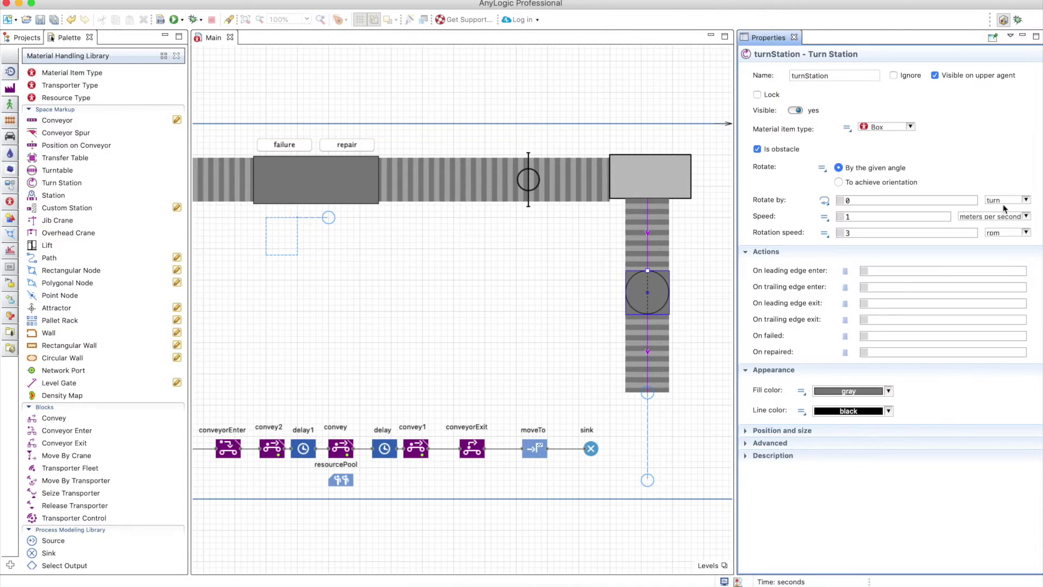
click(1004, 201)
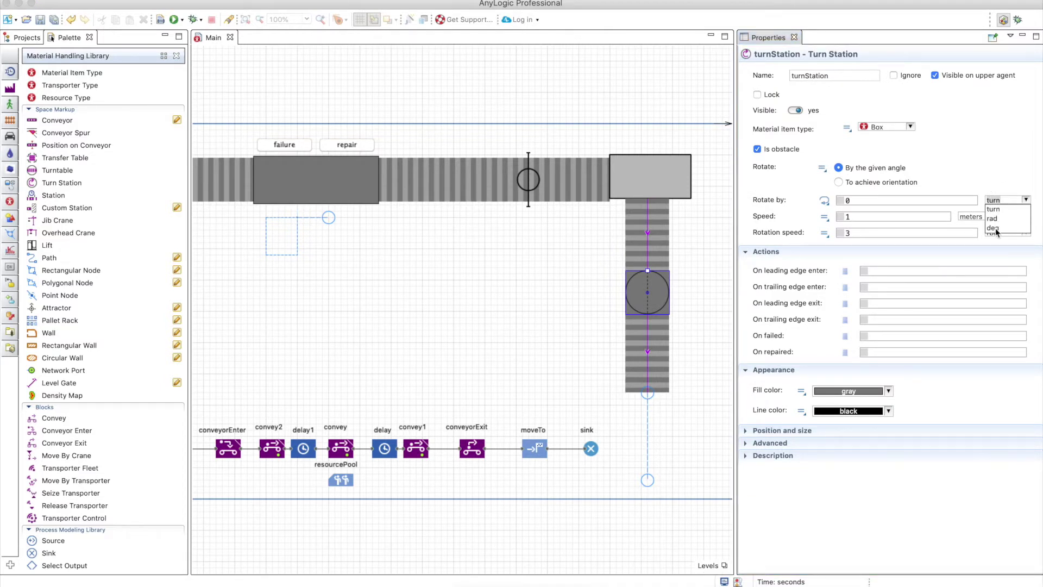
click(916, 200)
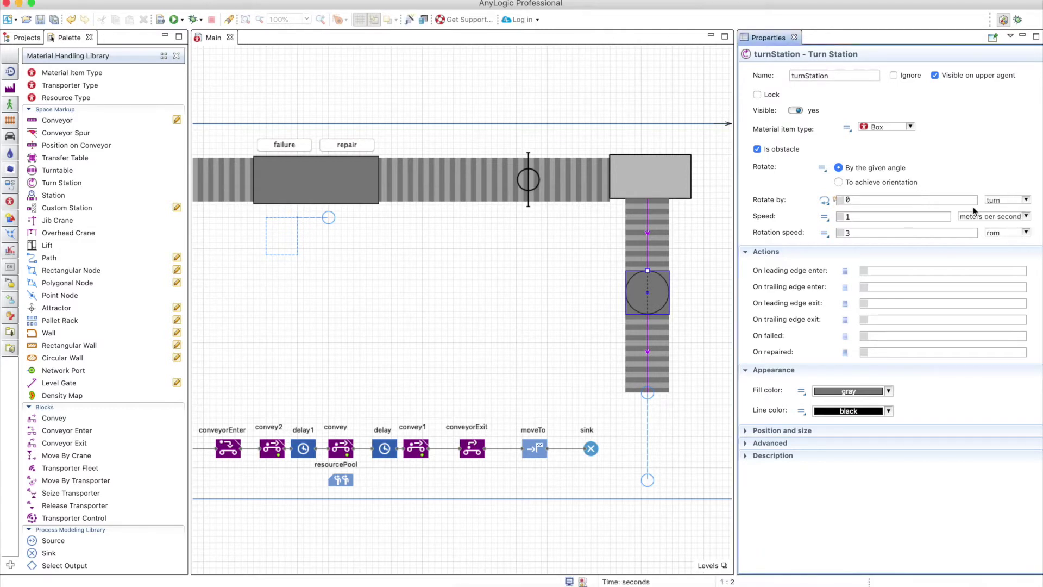
text(.25)
click(1020, 200)
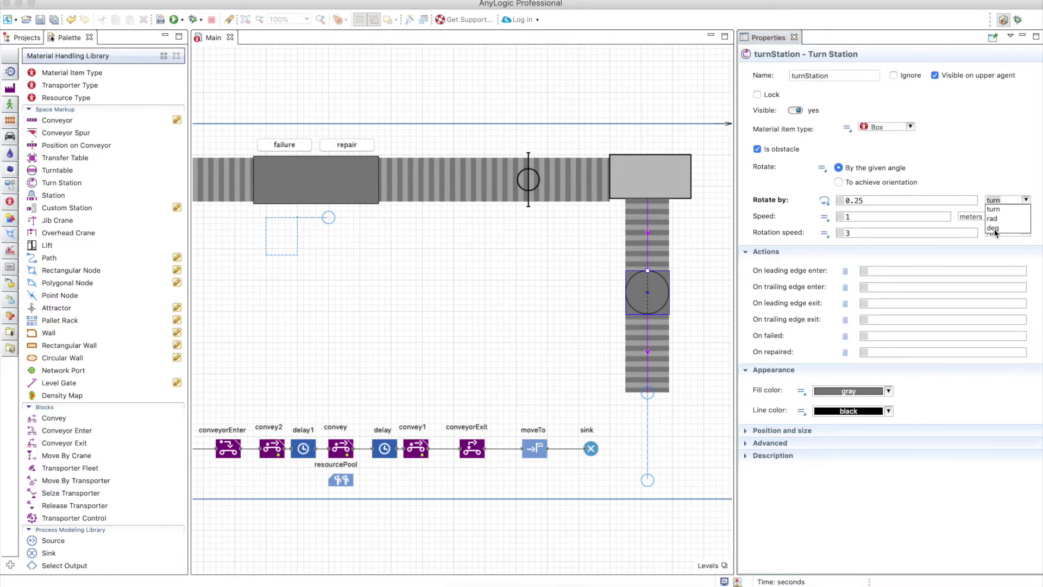
Review the Front orientation and rpm speed options, then return to rotating by 0.25 turn.
click(858, 184)
click(858, 184)
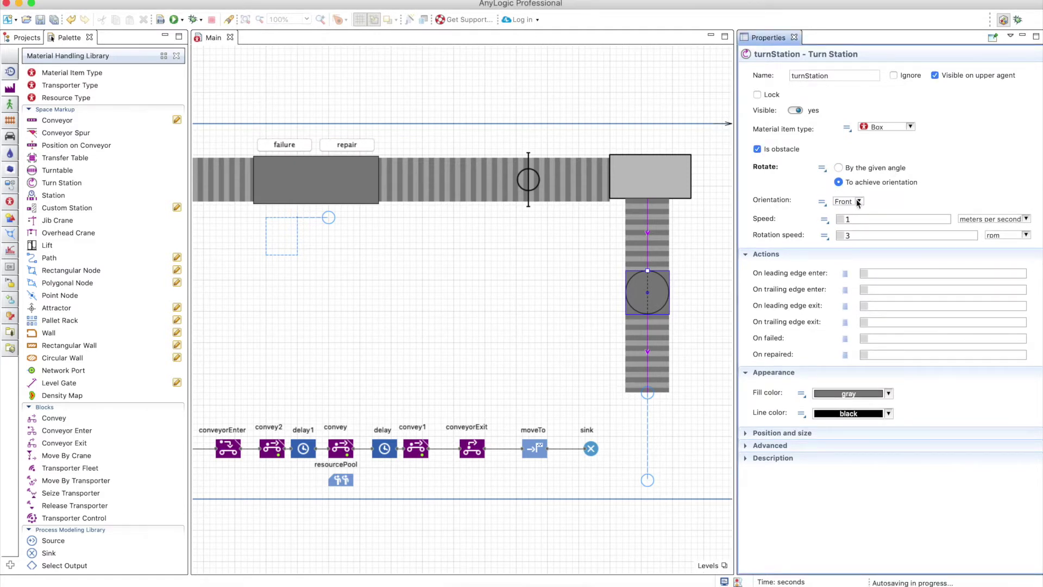
click(858, 202)
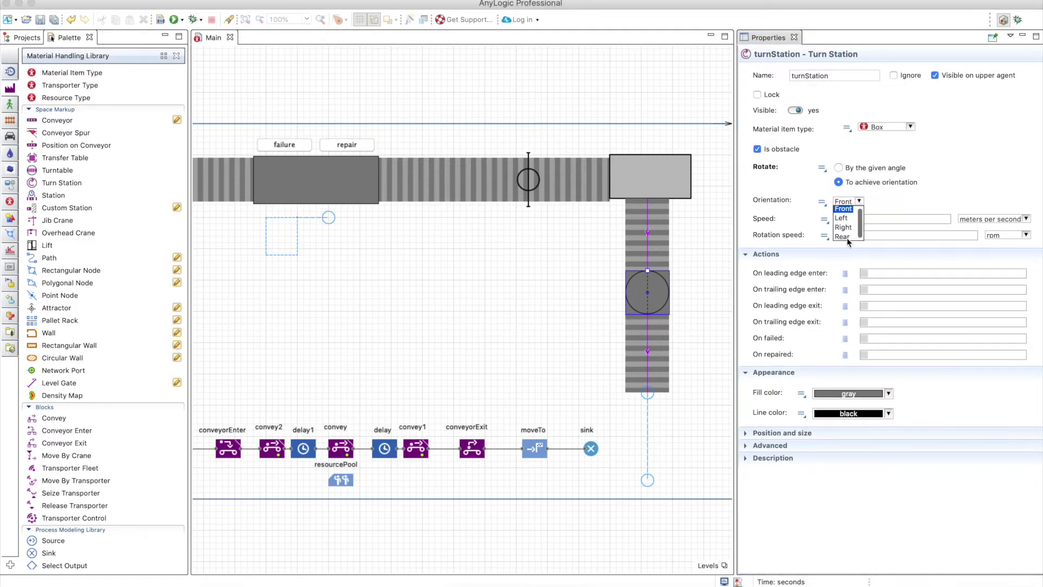
click(846, 208)
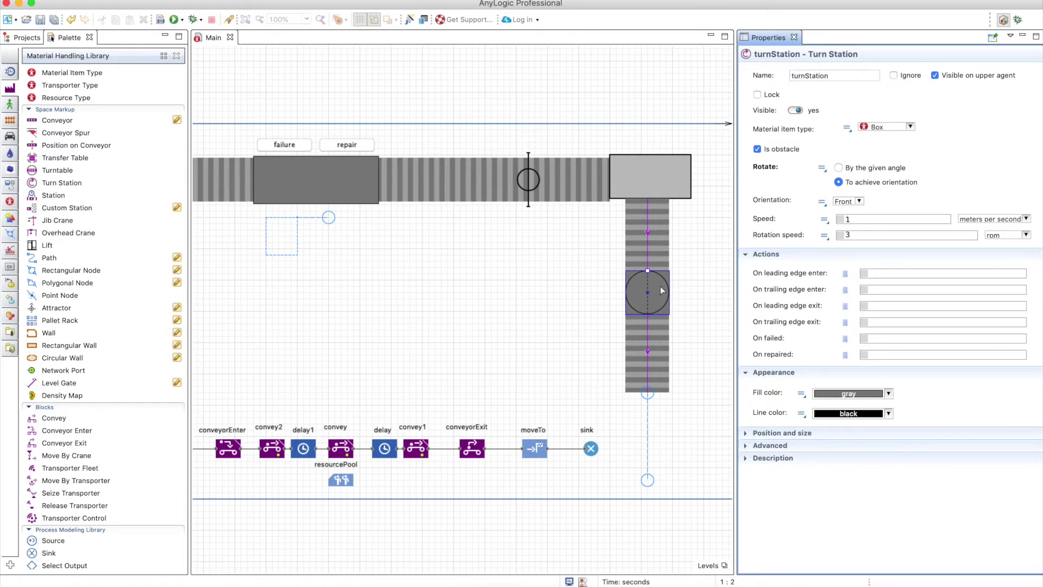
click(1025, 235)
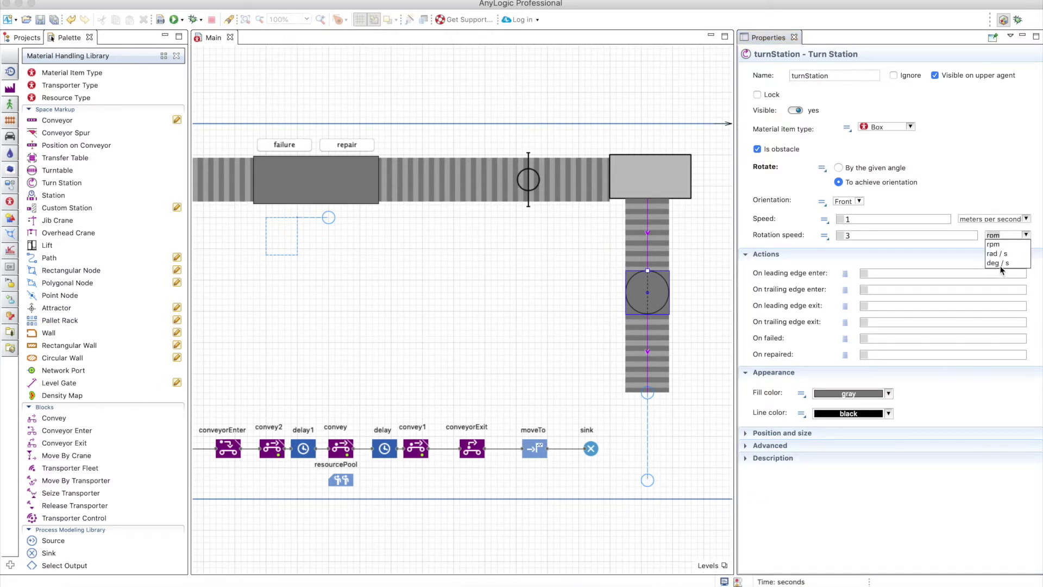
click(916, 240)
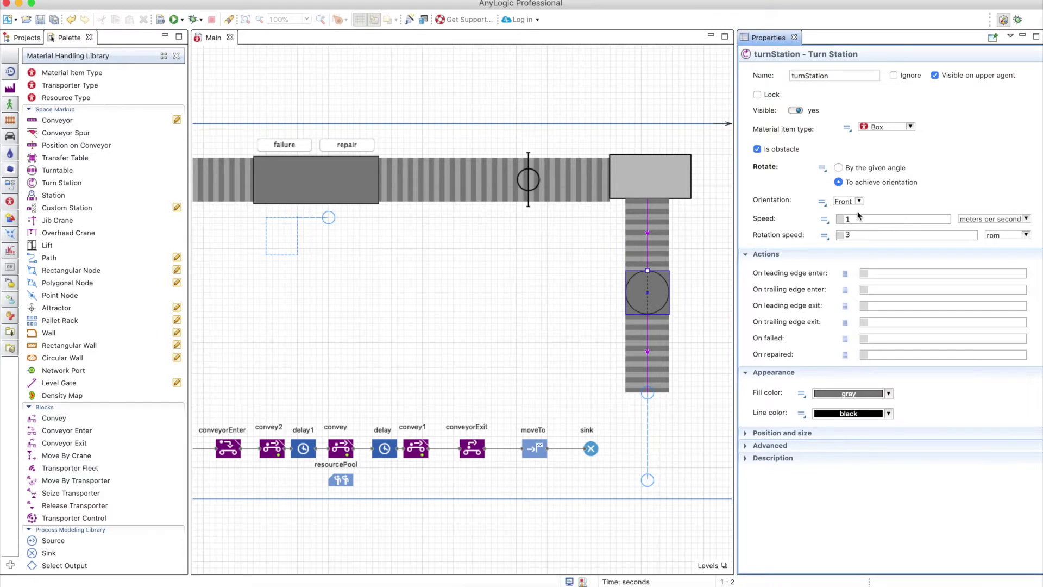
click(839, 167)
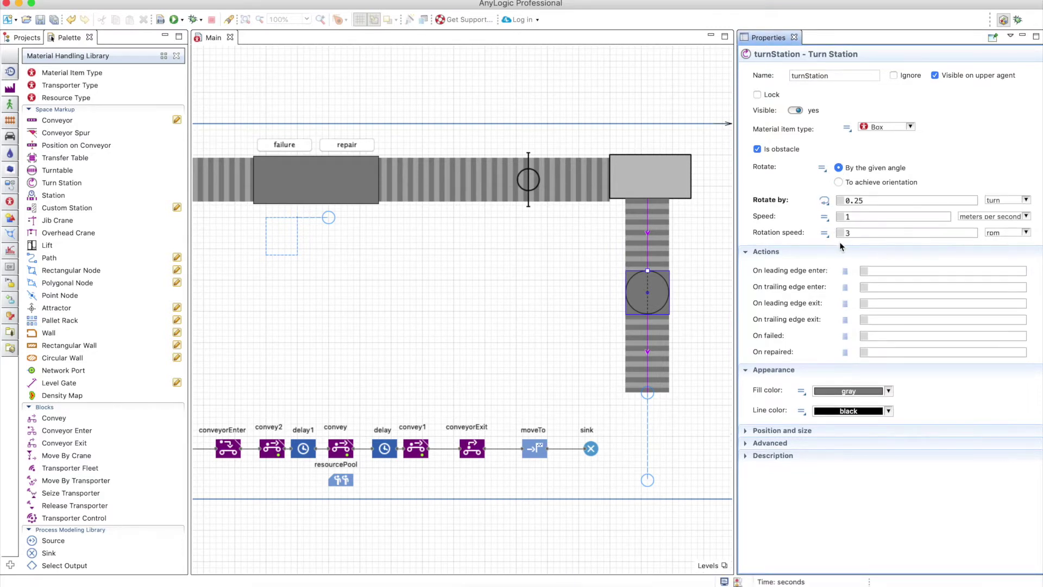
click(868, 201)
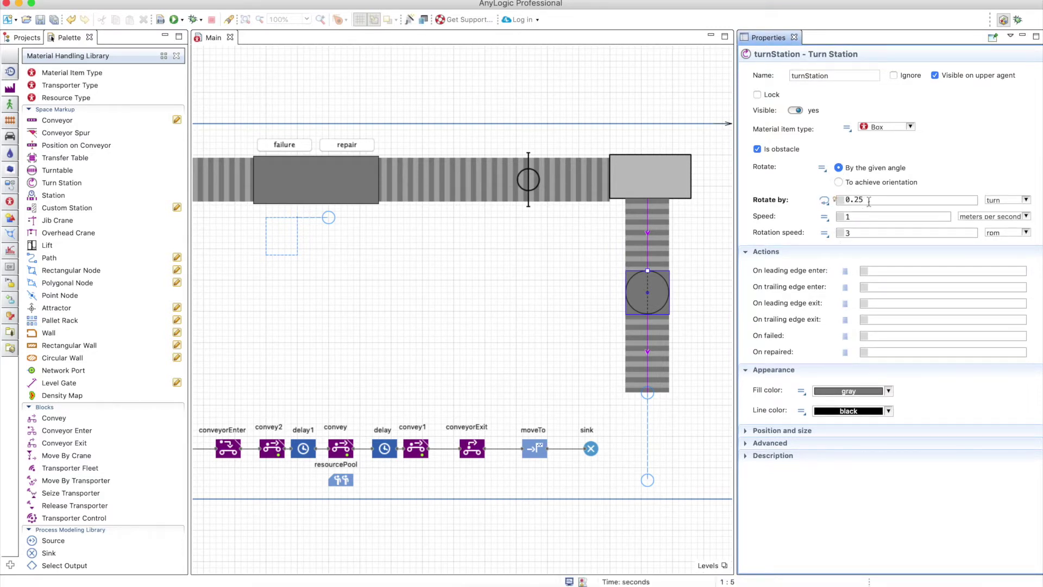
drag(868, 201, 841, 204)
Set convey1's target conveyor to conveyor2, the conveyor below the turn station.
click(643, 360)
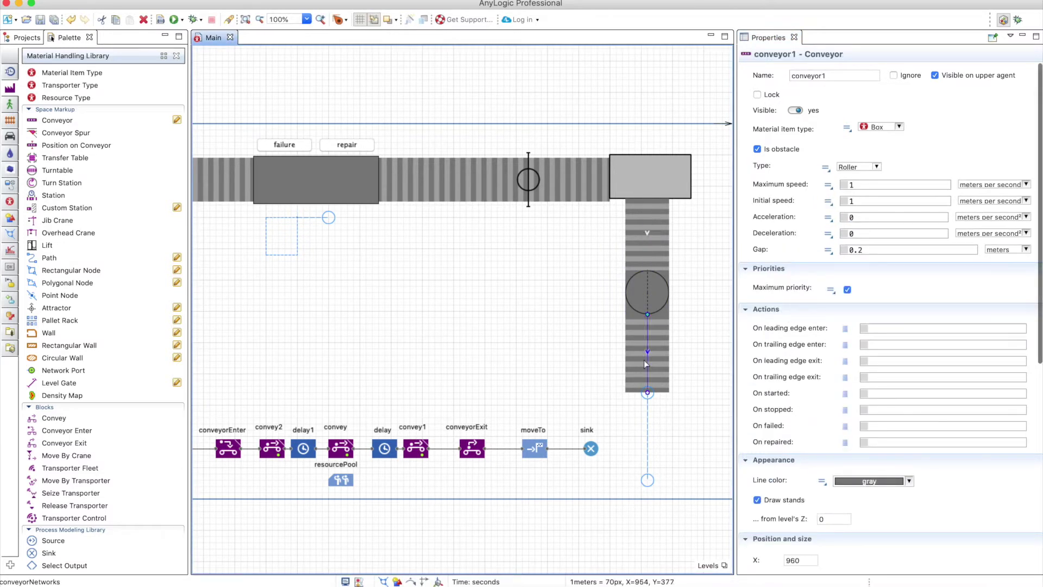
click(644, 359)
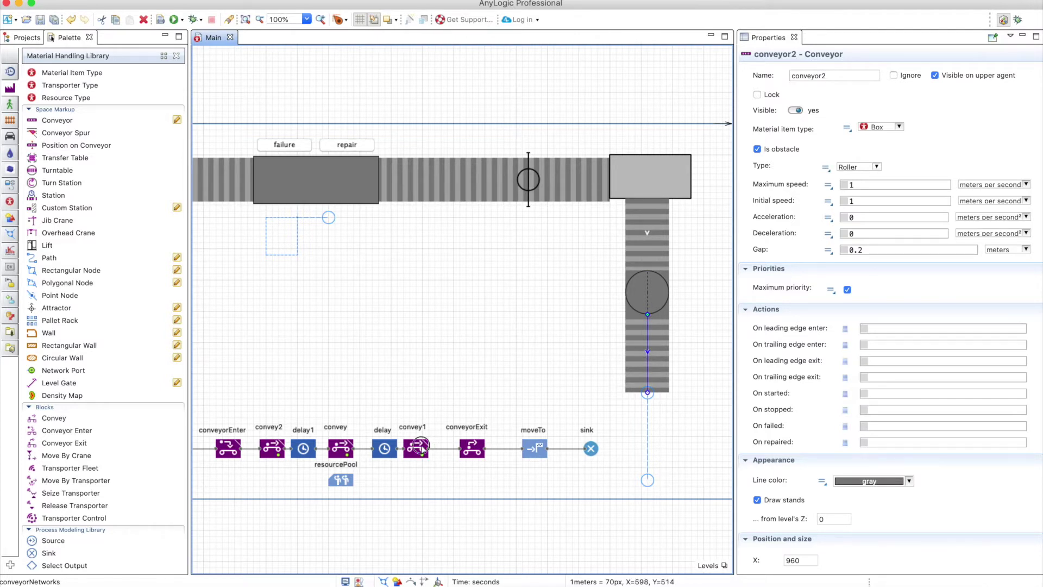
click(423, 449)
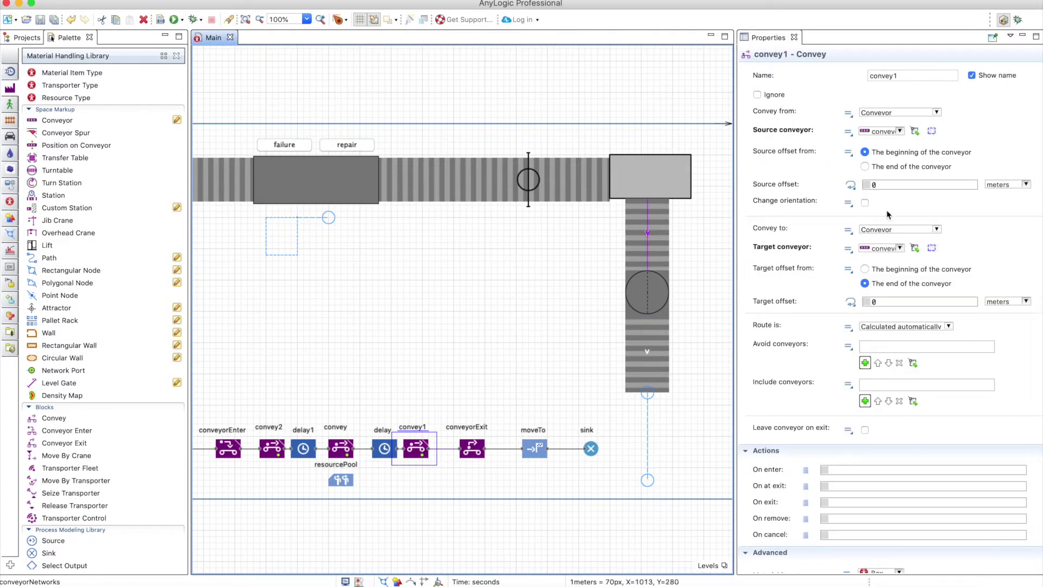
click(931, 249)
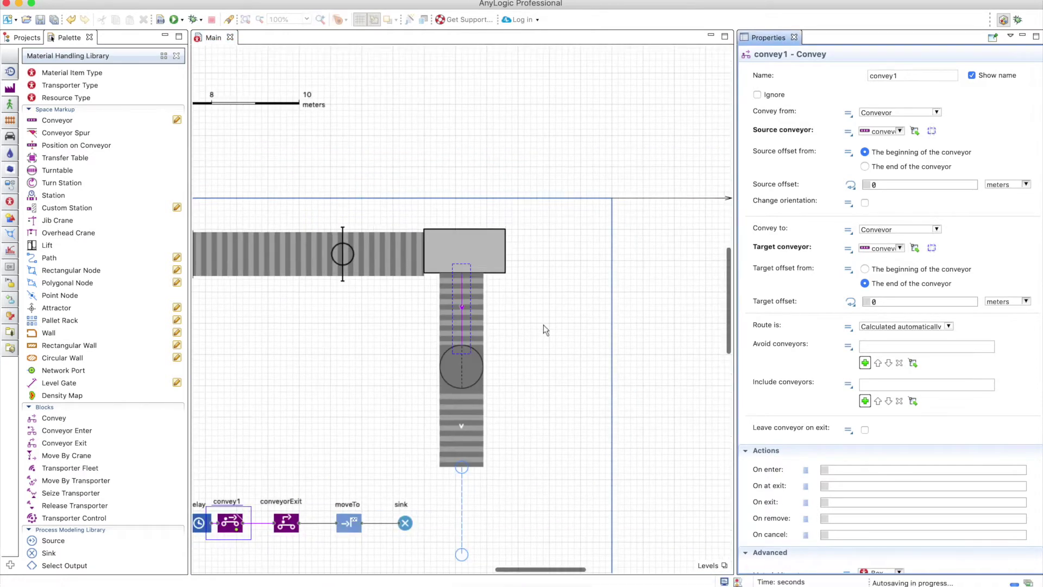
click(456, 347)
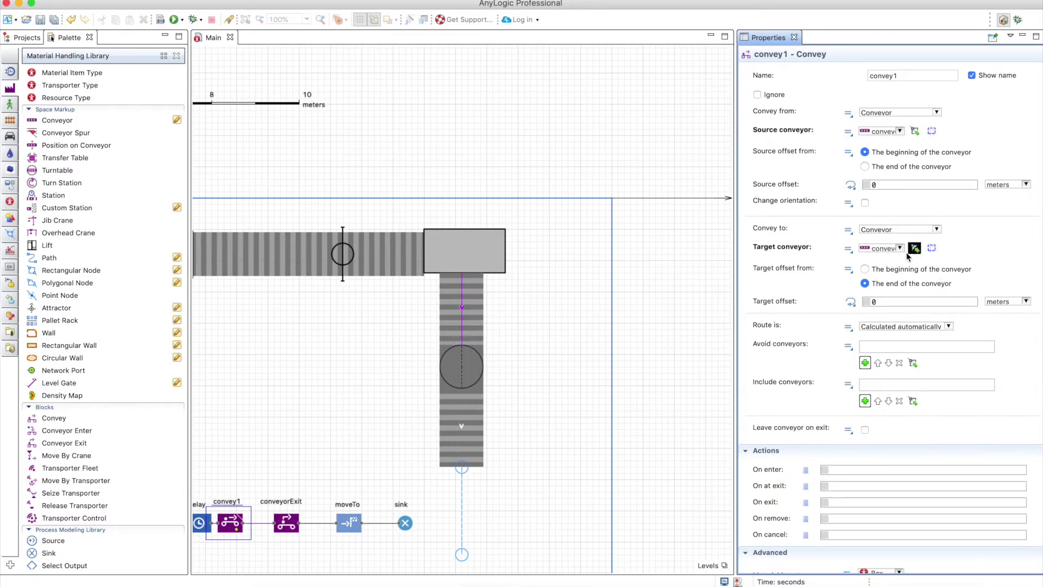
click(908, 250)
click(464, 432)
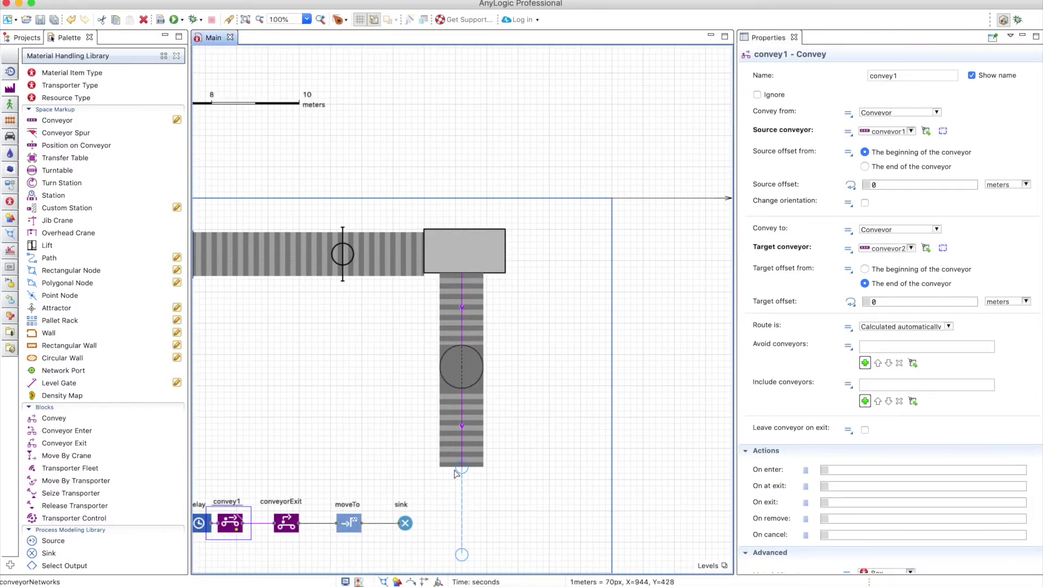
scroll(598, 473, left, 6)
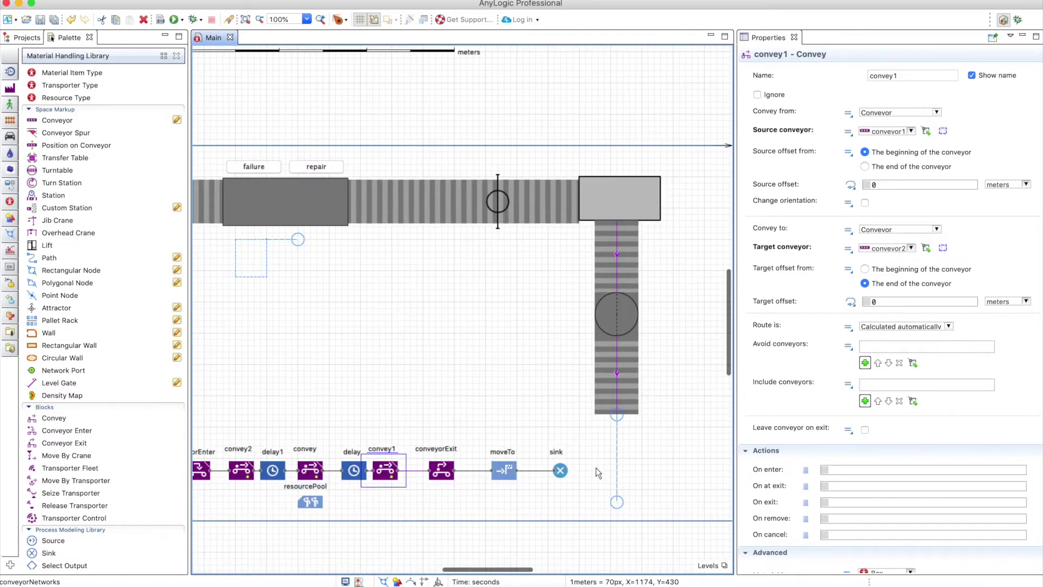
scroll(597, 473, left, 3)
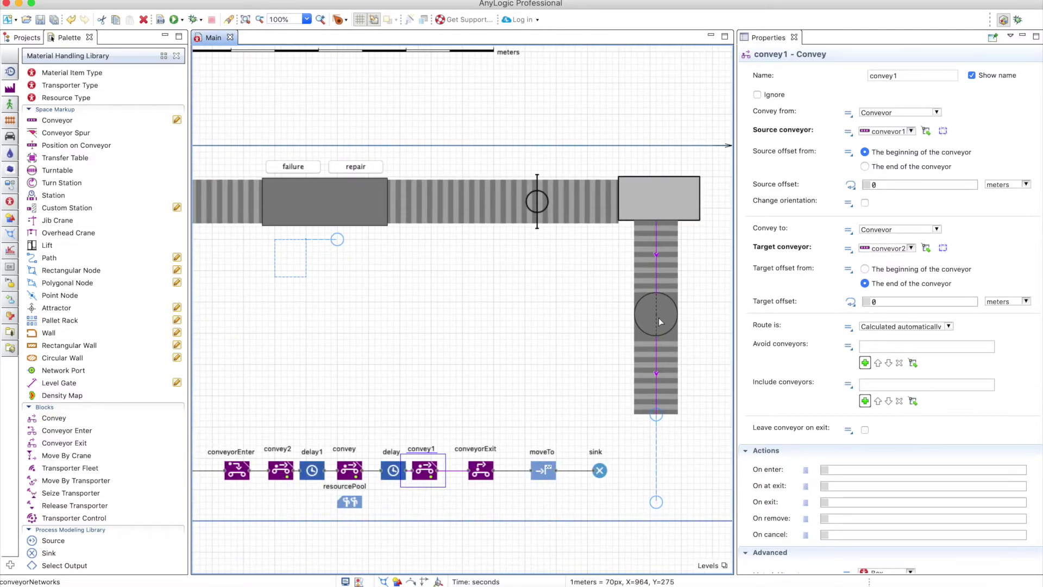
Run the updated model at x2 speed, then close the simulation window.
click(173, 19)
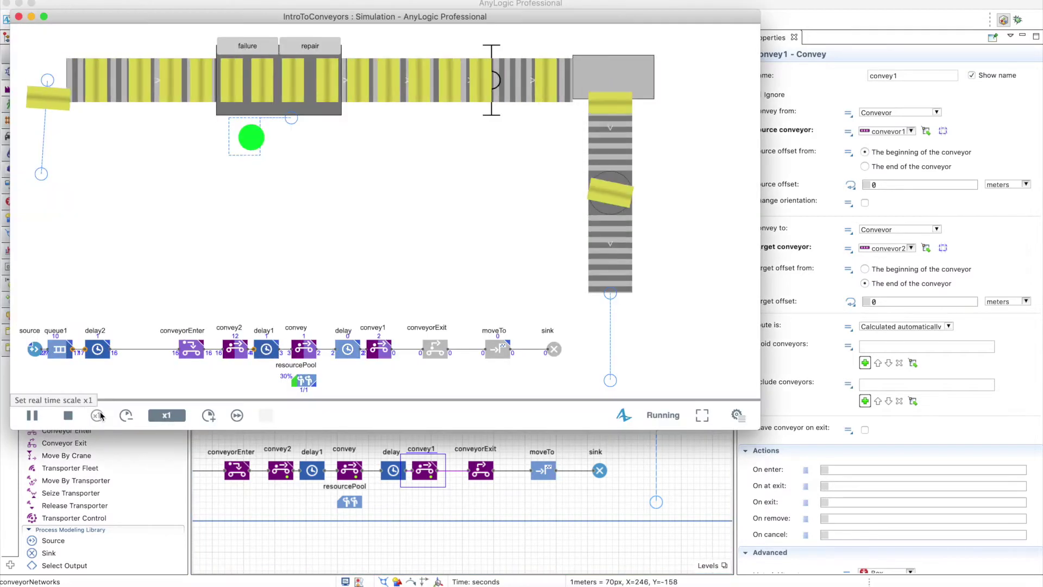
click(210, 416)
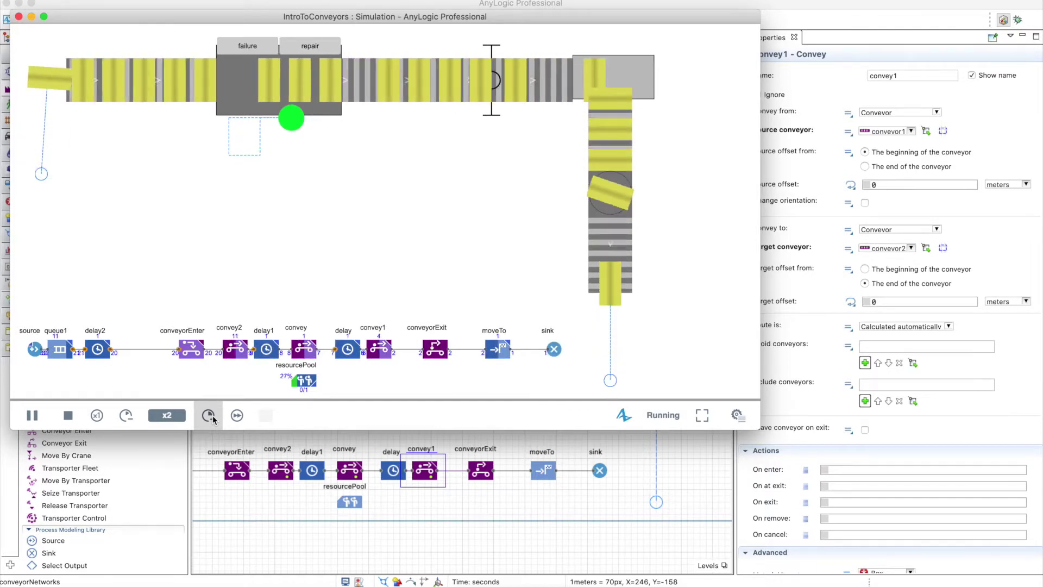
click(19, 17)
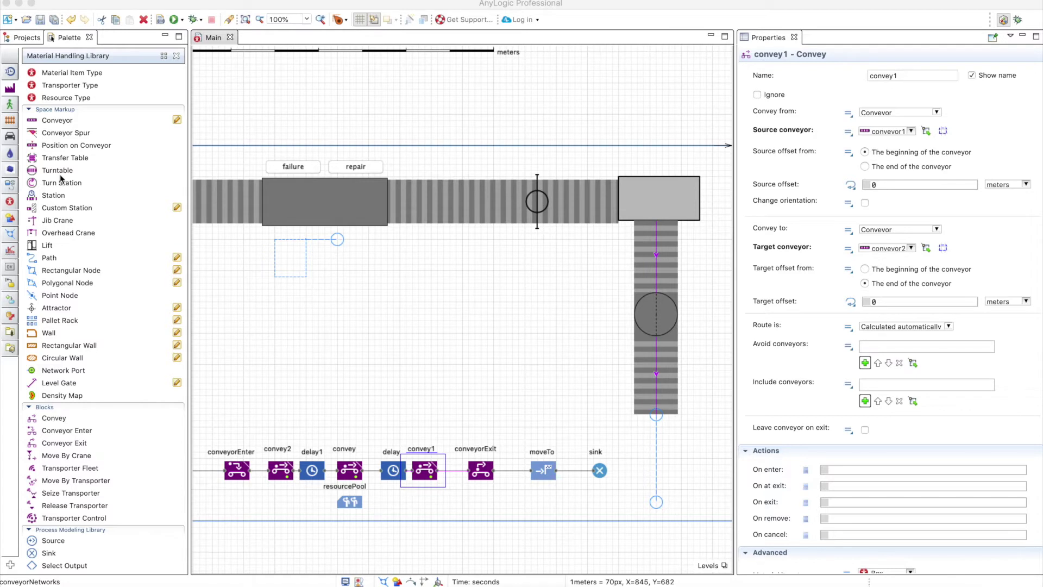
Place a turntable on the horizontal conveyor and draw a conveyor running down from it.
click(99, 172)
drag(98, 172, 450, 202)
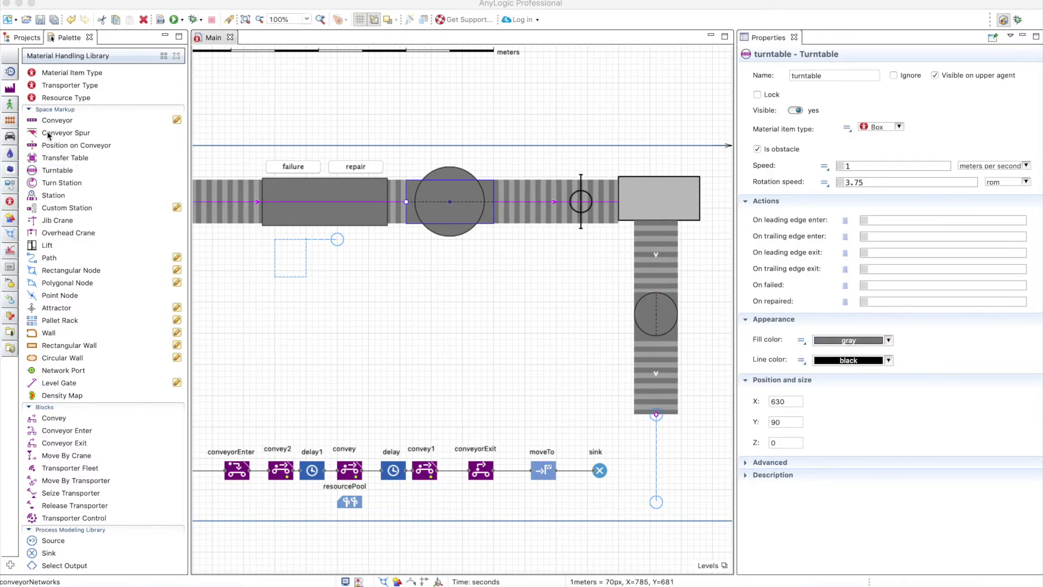
click(60, 122)
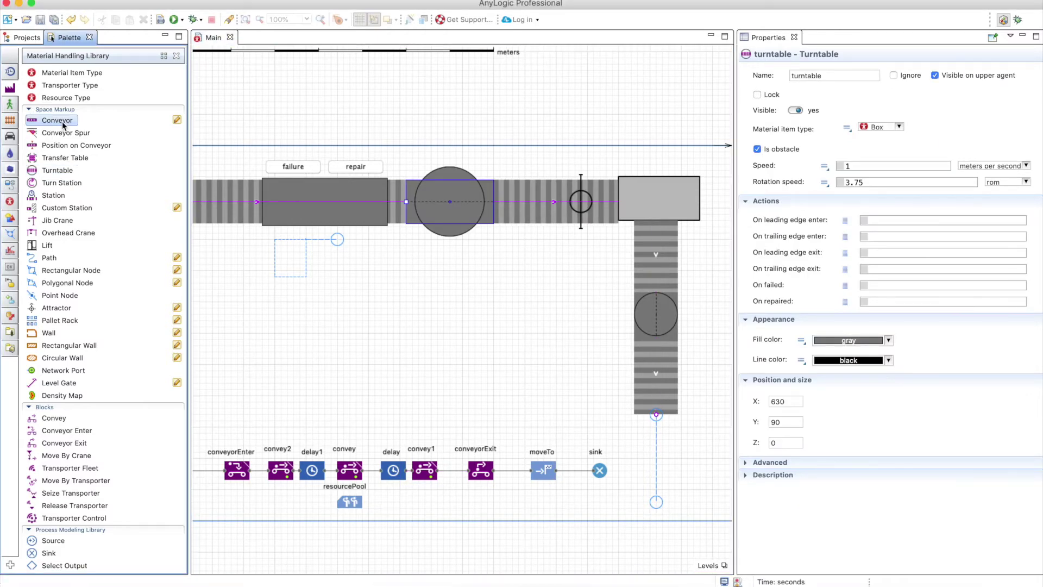
click(456, 364)
double_click(454, 244)
scroll(862, 320, down, 5)
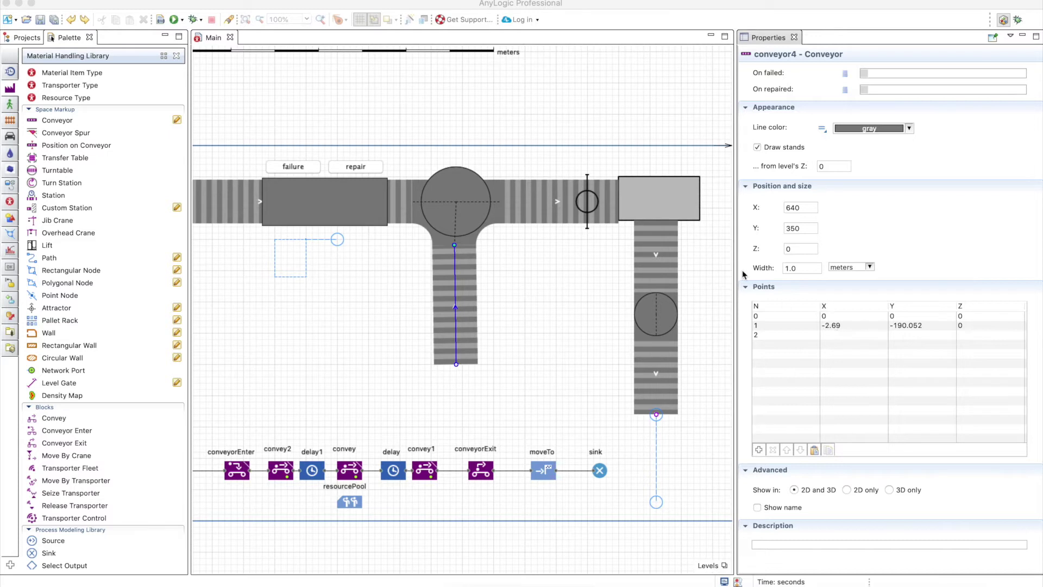
Set conveyor4's point 1 X coordinate to 0 to keep it vertical.
click(847, 329)
click(846, 326)
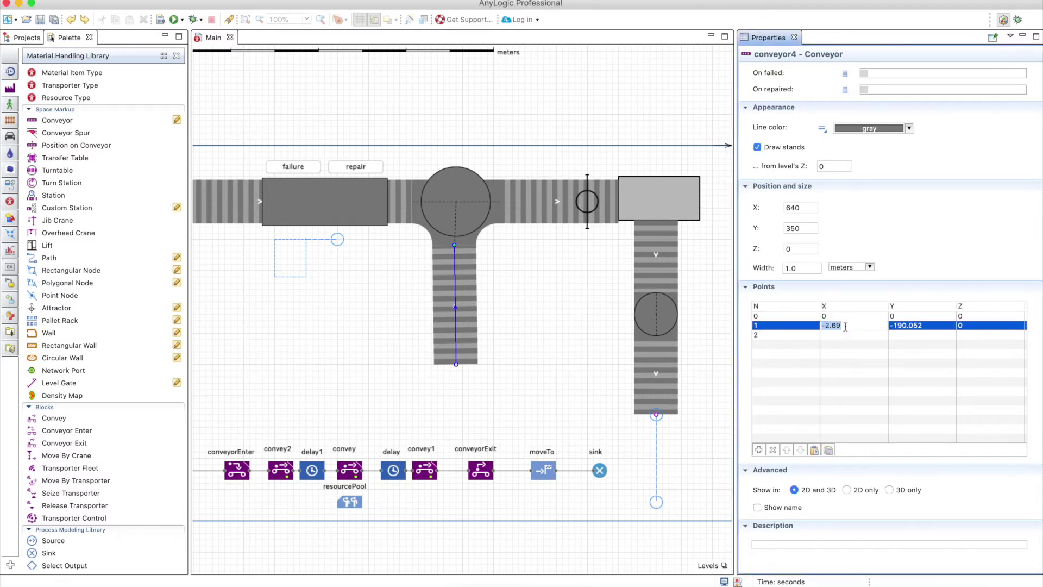
text(0)
key(Return)
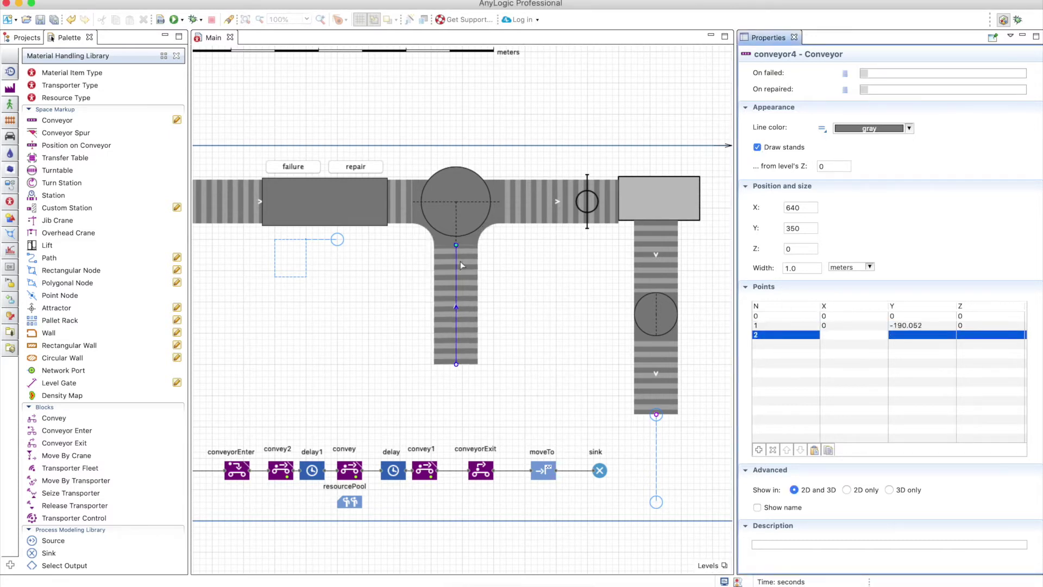
click(469, 226)
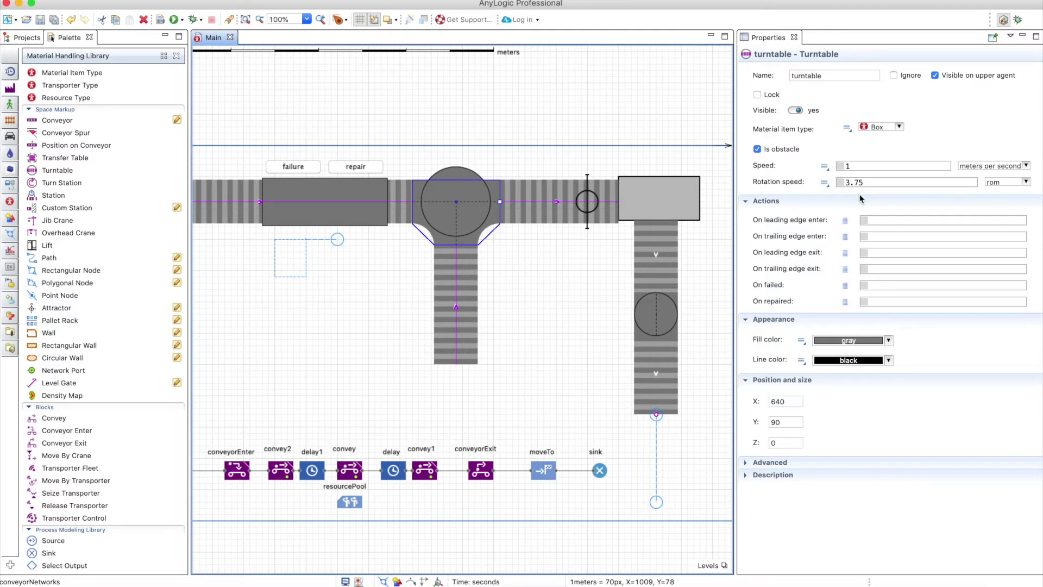
Keep the turntable's speed 1 and rotation speed 3.75, then add a Source block, source1.
click(850, 166)
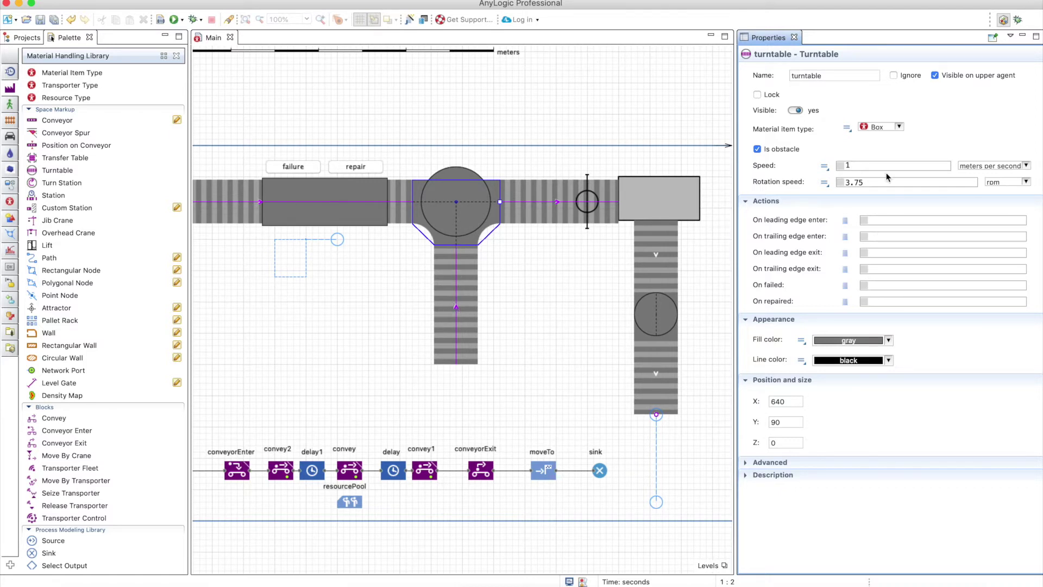
click(870, 182)
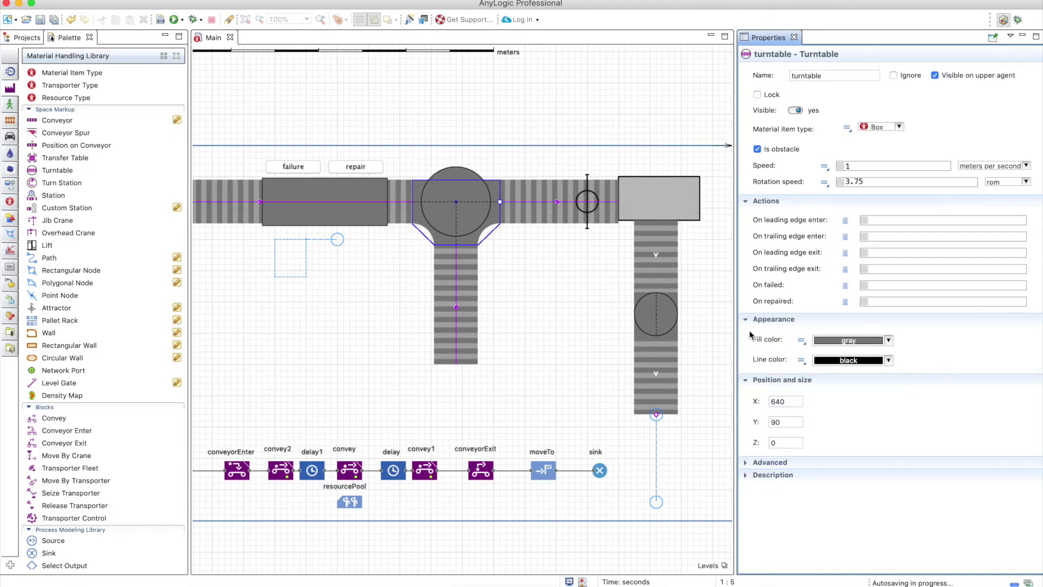
scroll(503, 395, left, 5)
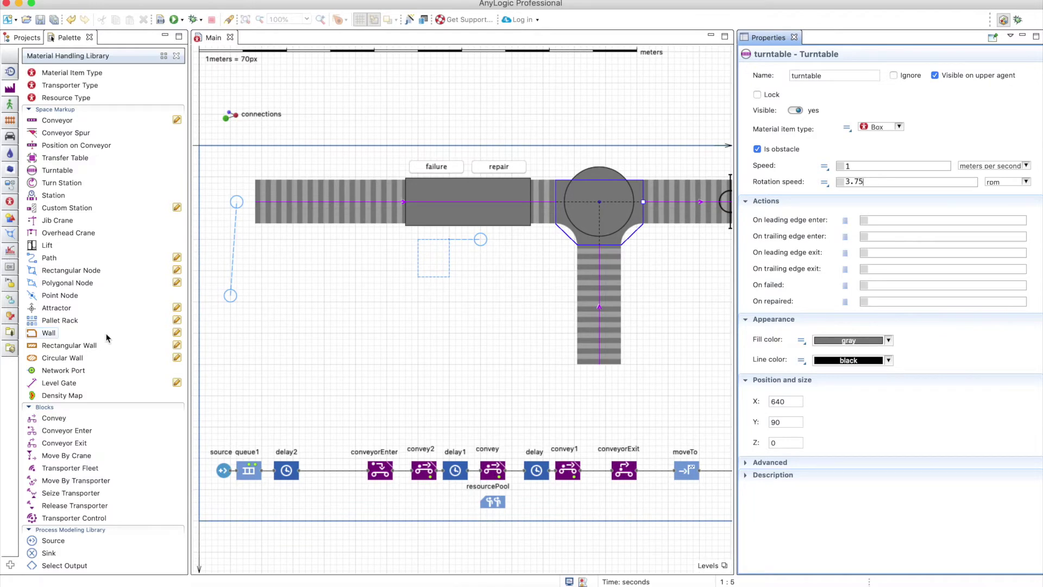
click(10, 72)
drag(53, 192, 343, 414)
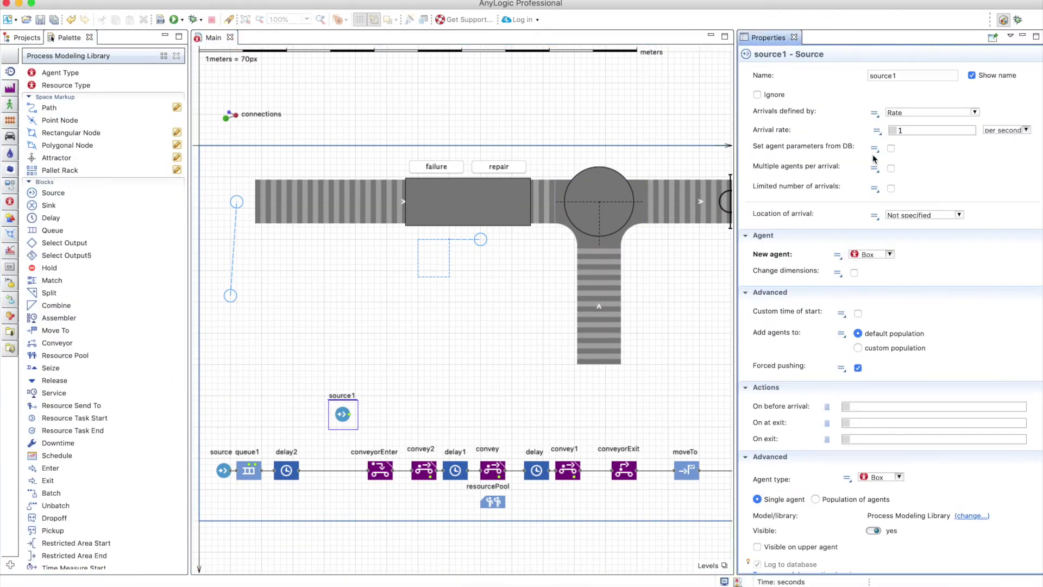
Set the arrival rate of both source1 and source to 0.5 per second.
double_click(900, 131)
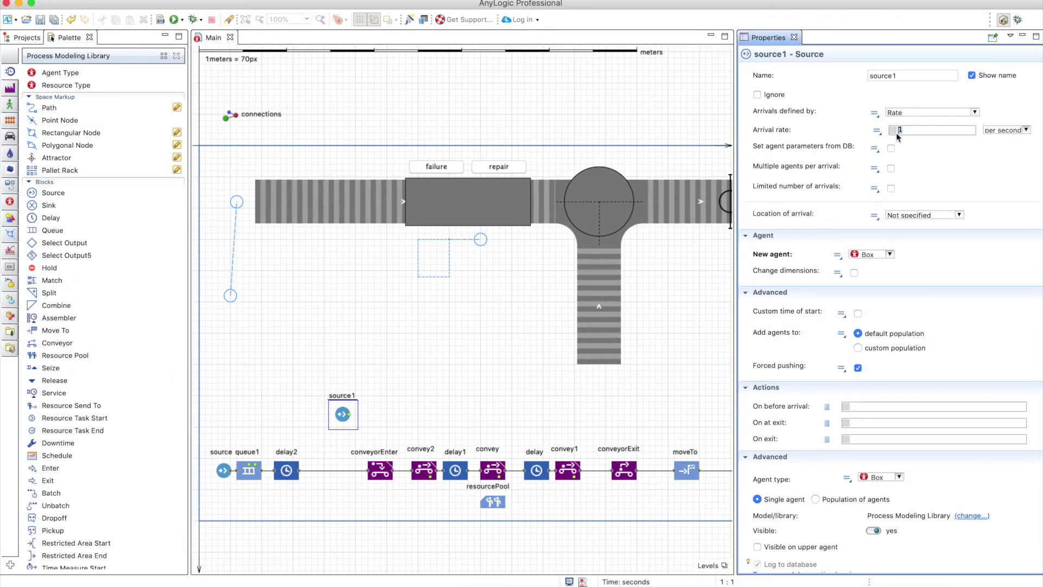
click(222, 476)
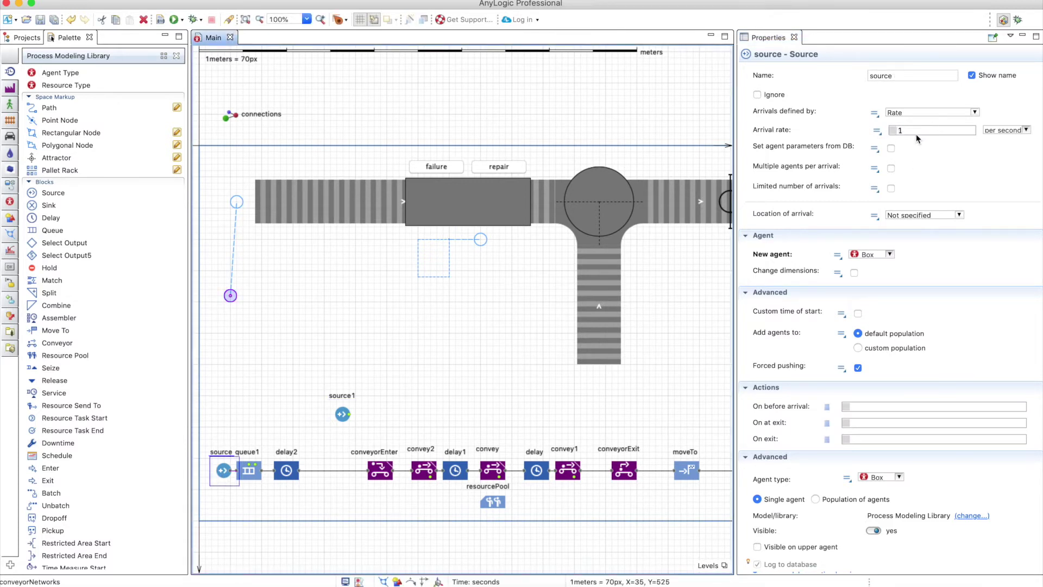
click(896, 132)
text(0.5)
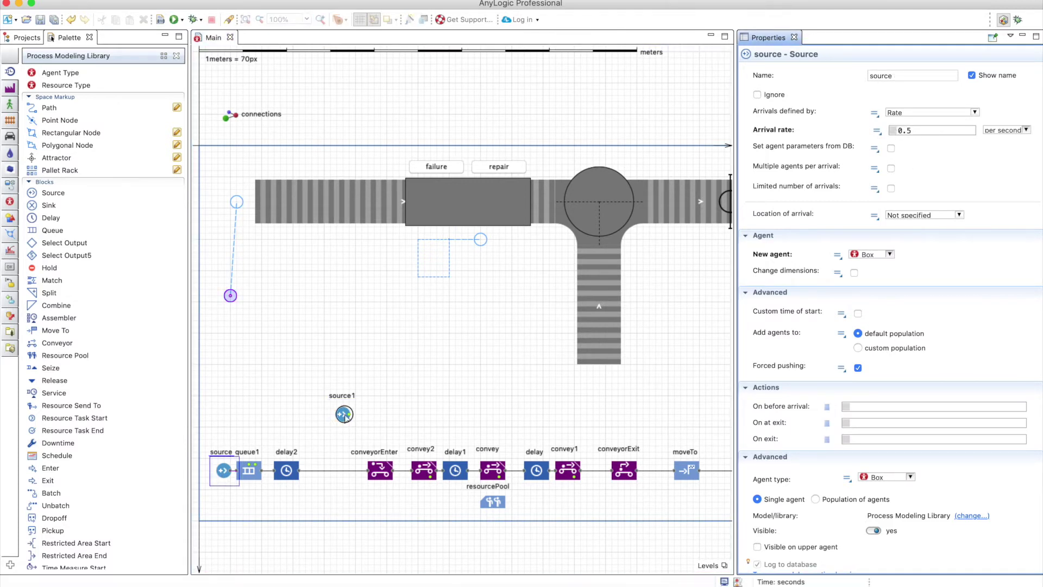
Connect source1 to convey2 and insert a queue on that connection.
click(347, 418)
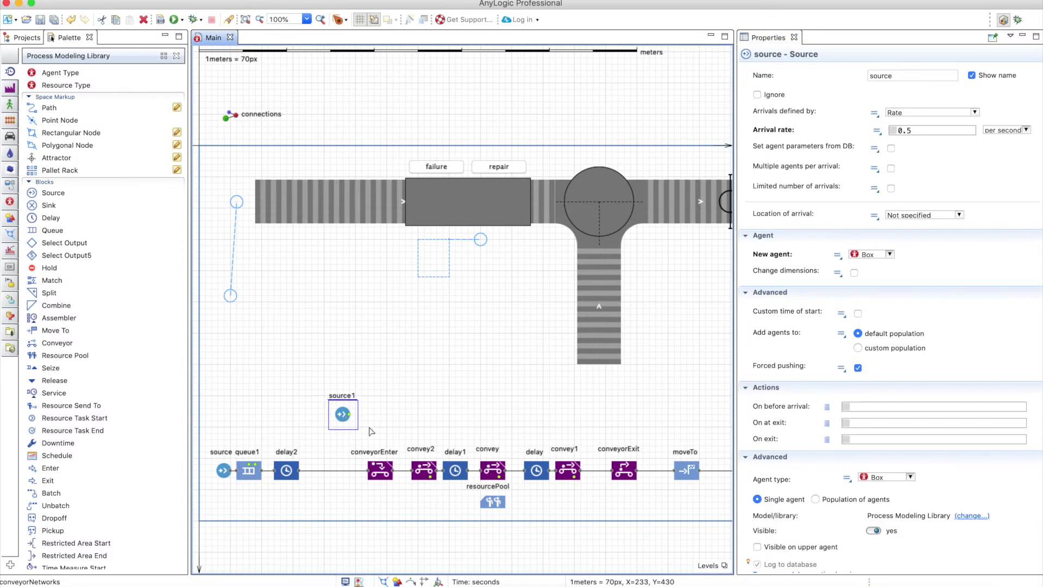
click(425, 475)
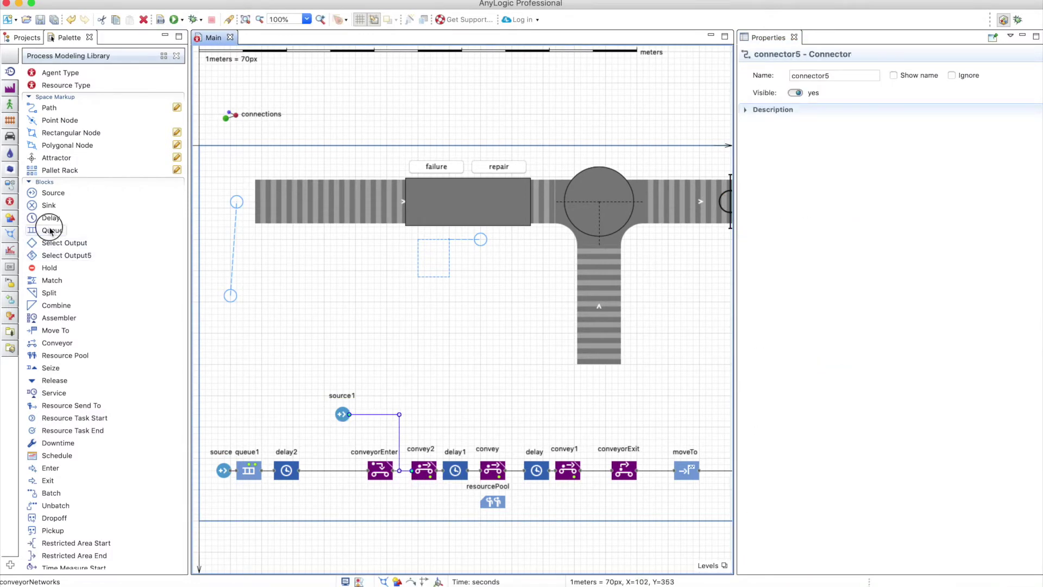
drag(50, 230, 380, 414)
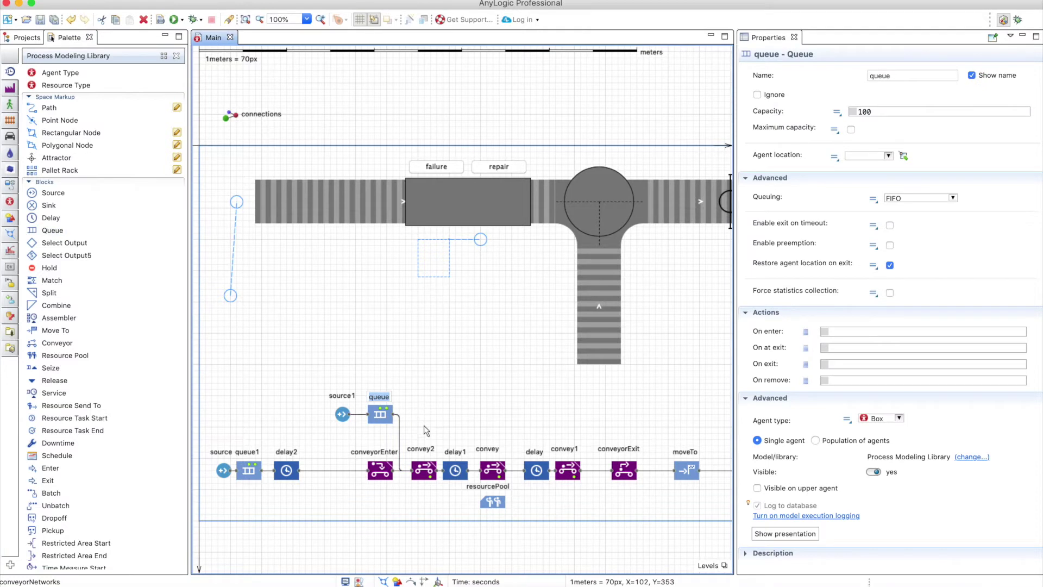
click(423, 473)
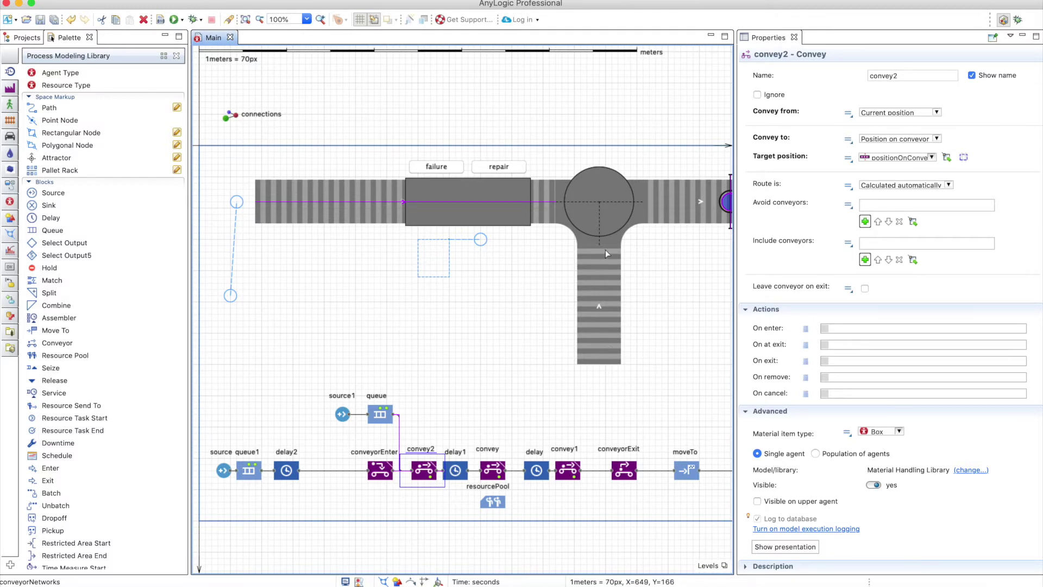
Move source1 and its queue left, then add conveyorEnter1 after the queue.
scroll(593, 441, right, 2)
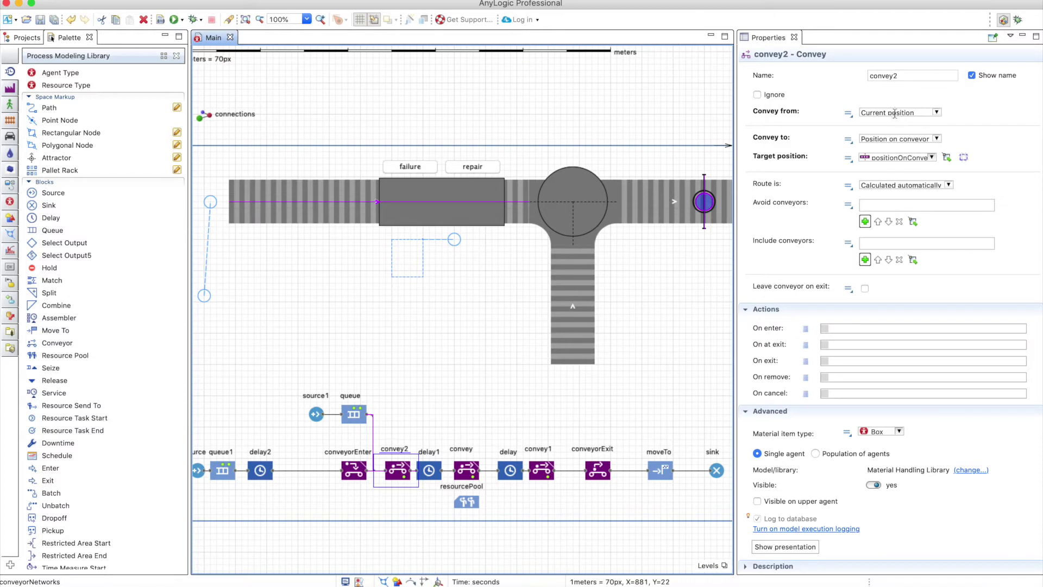
drag(288, 386, 304, 414)
click(10, 88)
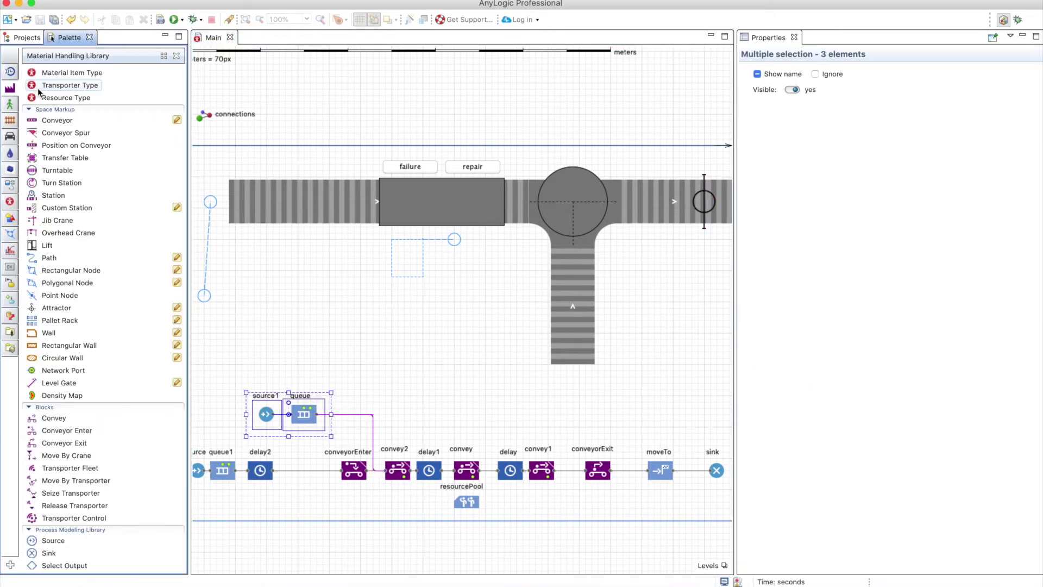
drag(67, 430, 354, 415)
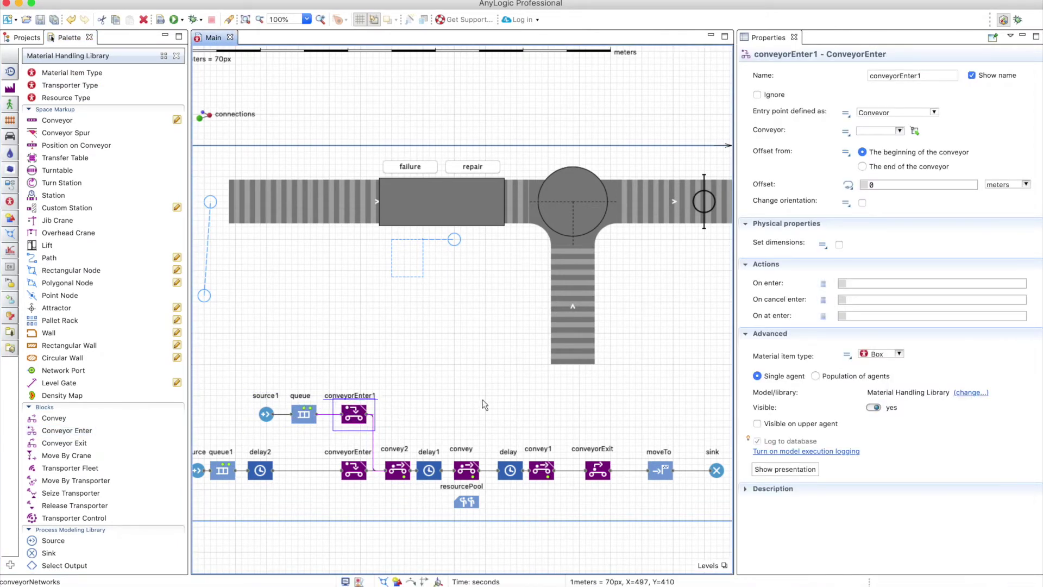
Set conveyorEnter1's entry conveyor to conveyor4 with offset agent.getWidth().
click(916, 133)
click(569, 308)
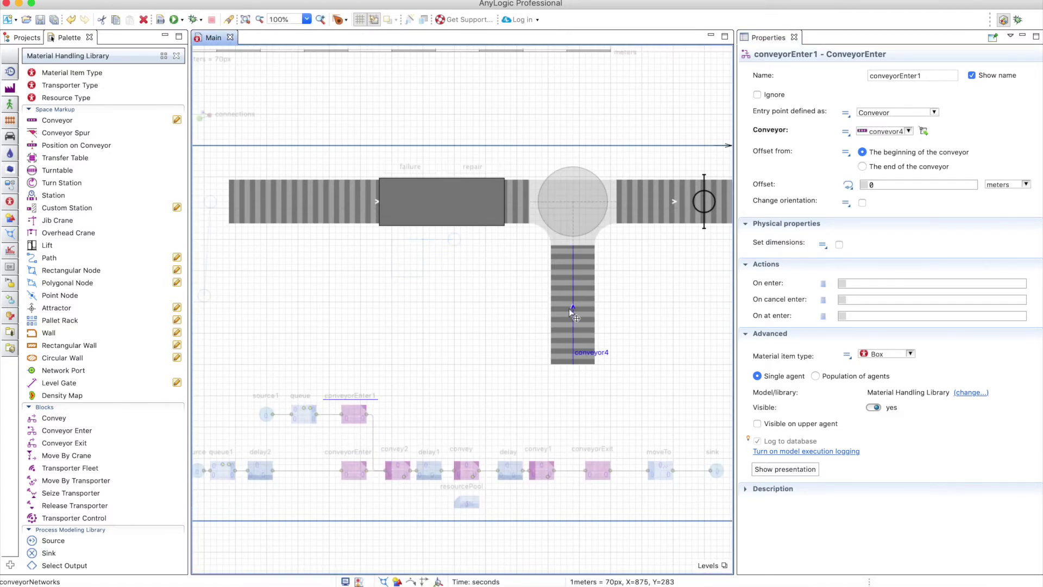
double_click(869, 185)
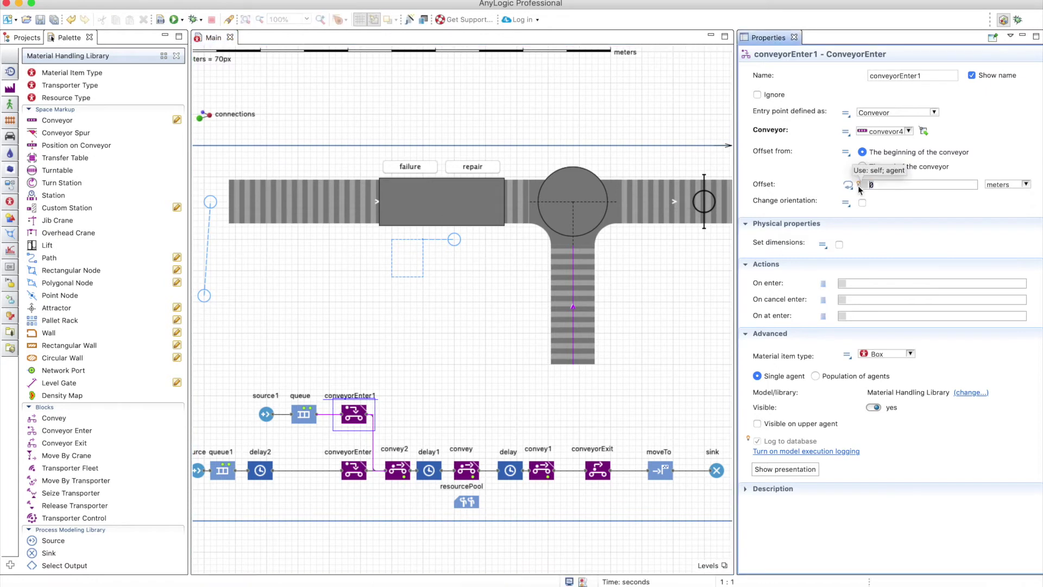
text(agent.getwid)
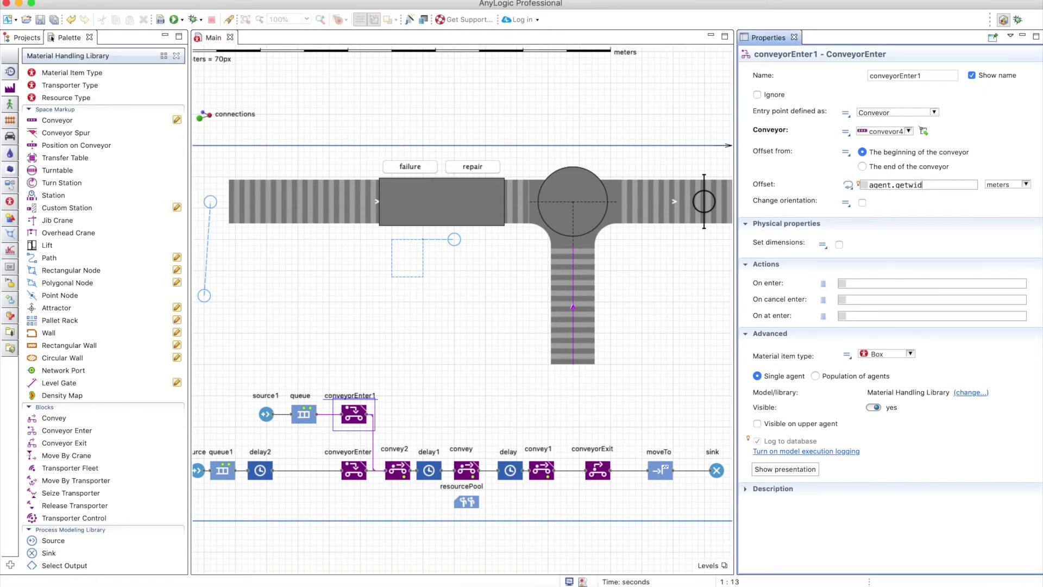
text(th)
key(ctrl+space)
double_click(927, 195)
Make entering items face Left, confirm offset agent.getWidth(), and run the model.
click(862, 203)
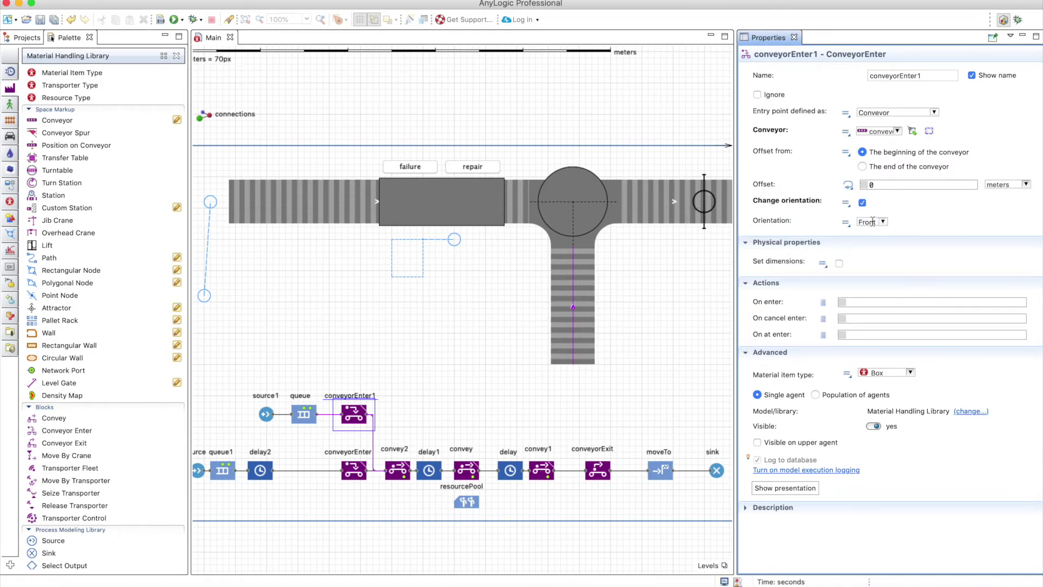
click(873, 222)
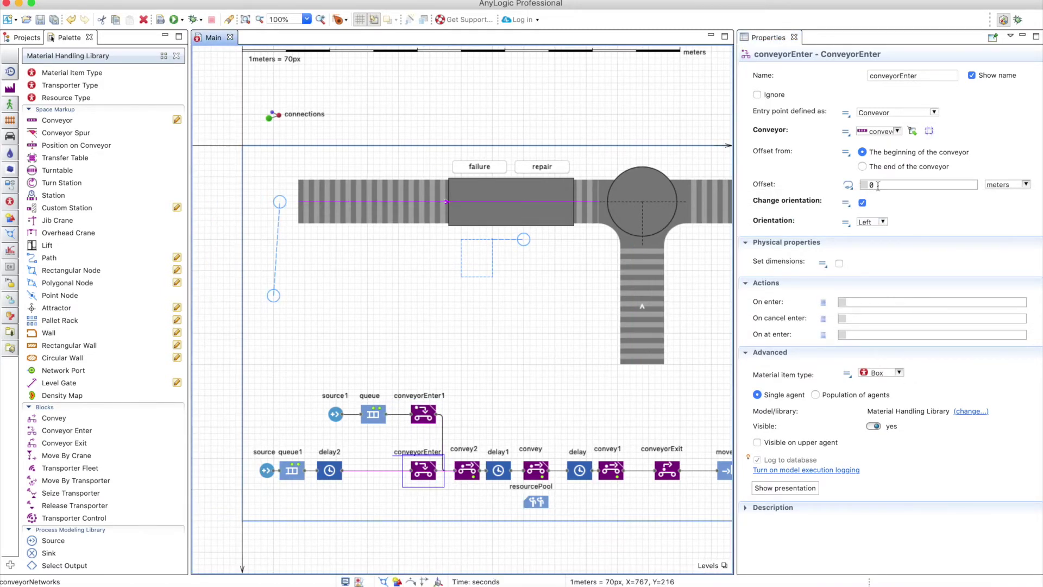
double_click(871, 185)
text(agent.getWidth())
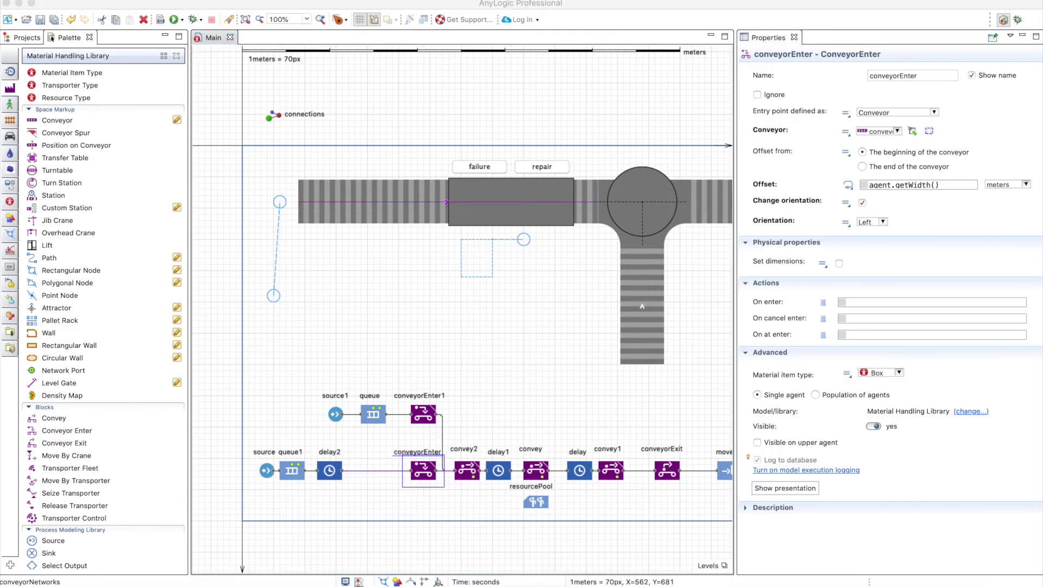
click(175, 20)
click(176, 20)
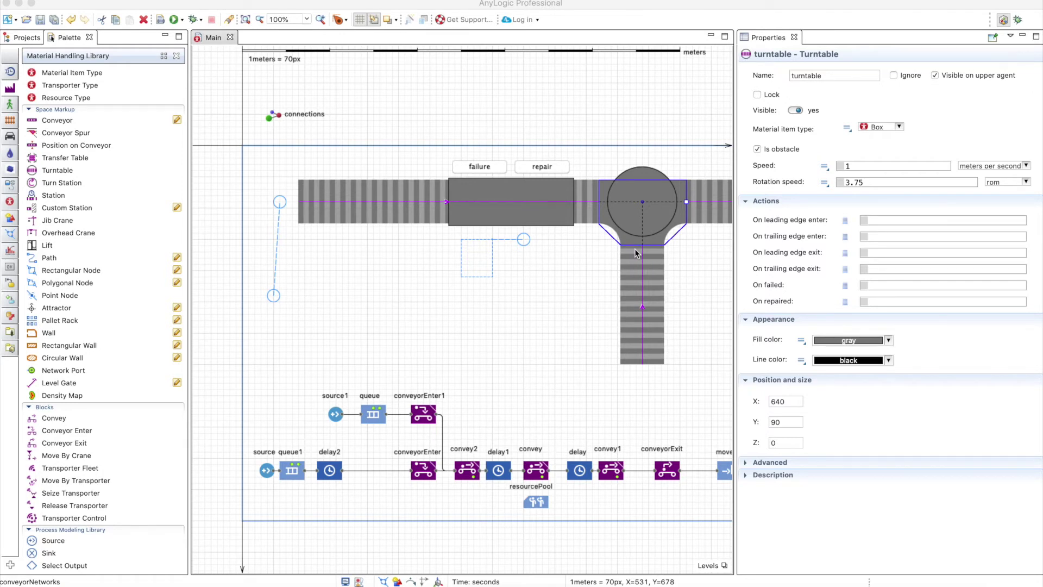
Replace the horizontal conveyor's maximum priority with priority 9 and run the model.
click(650, 283)
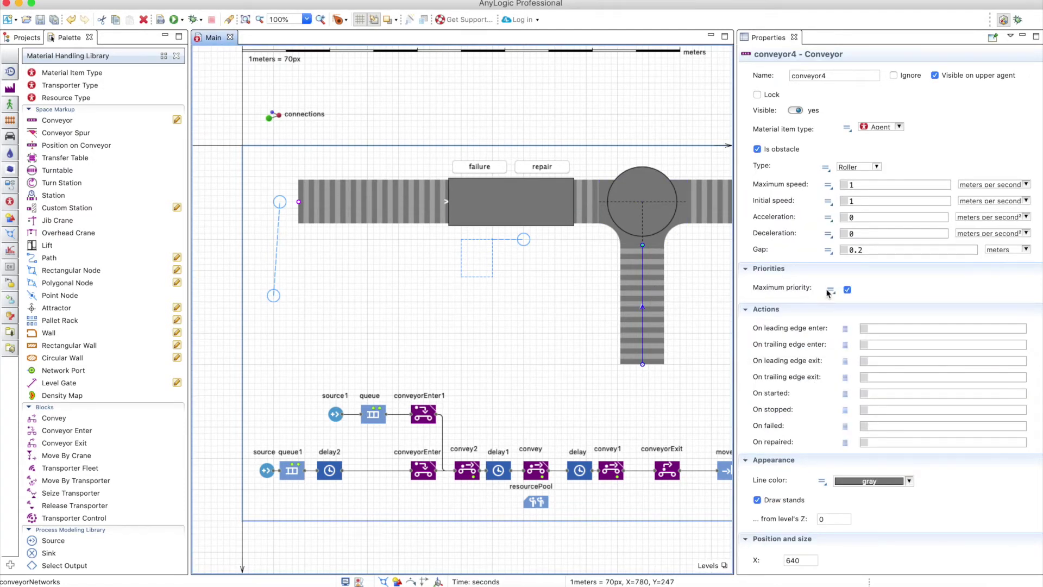
click(588, 207)
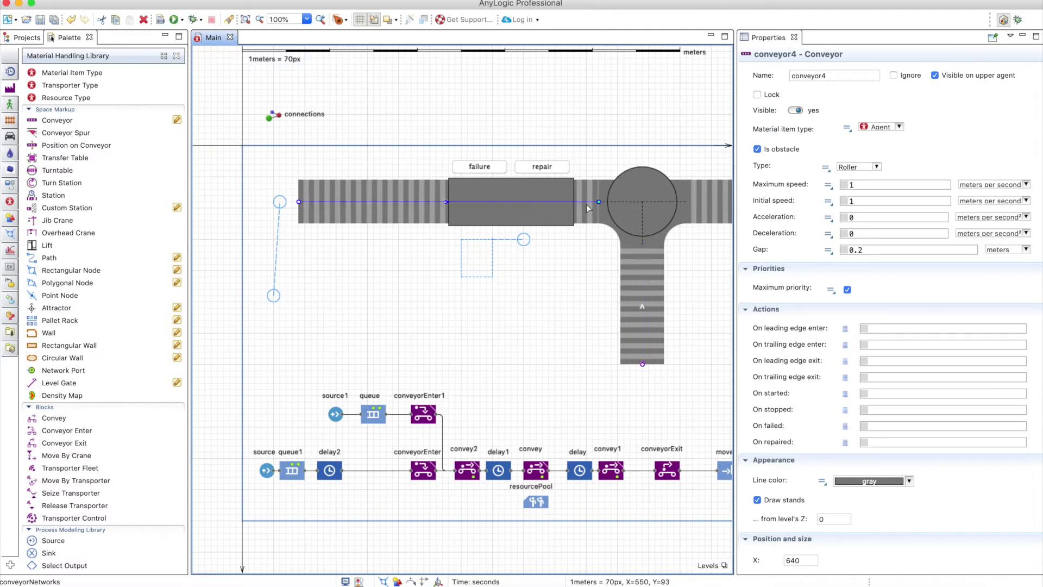
click(847, 289)
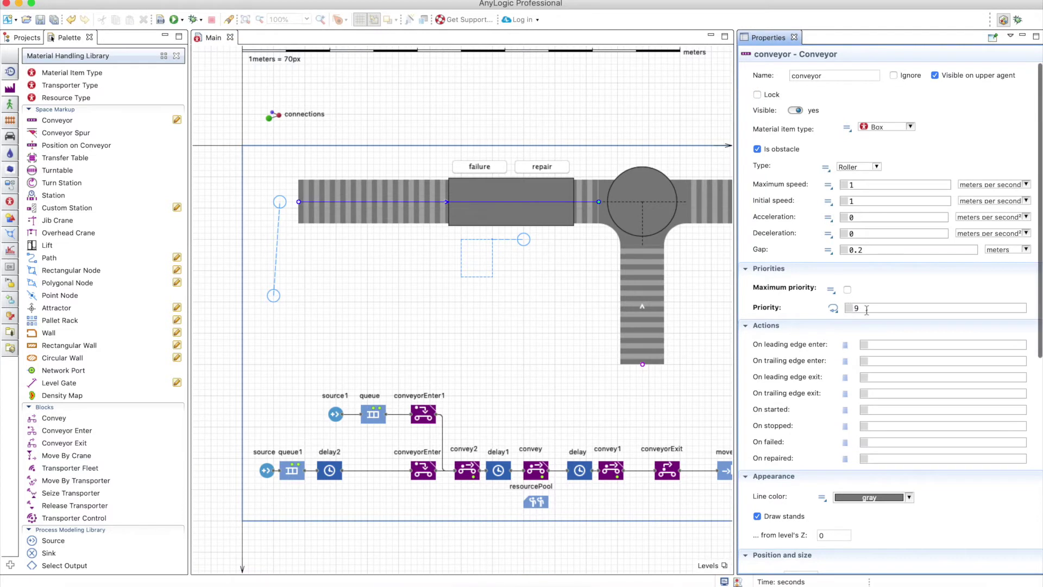
click(866, 309)
key(BackSpace)
text(9)
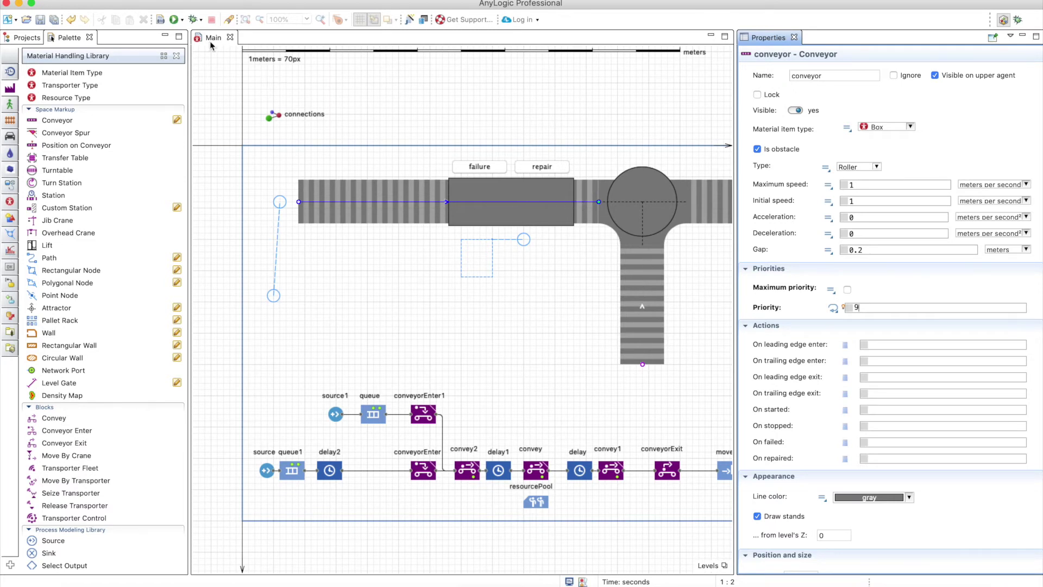
click(174, 19)
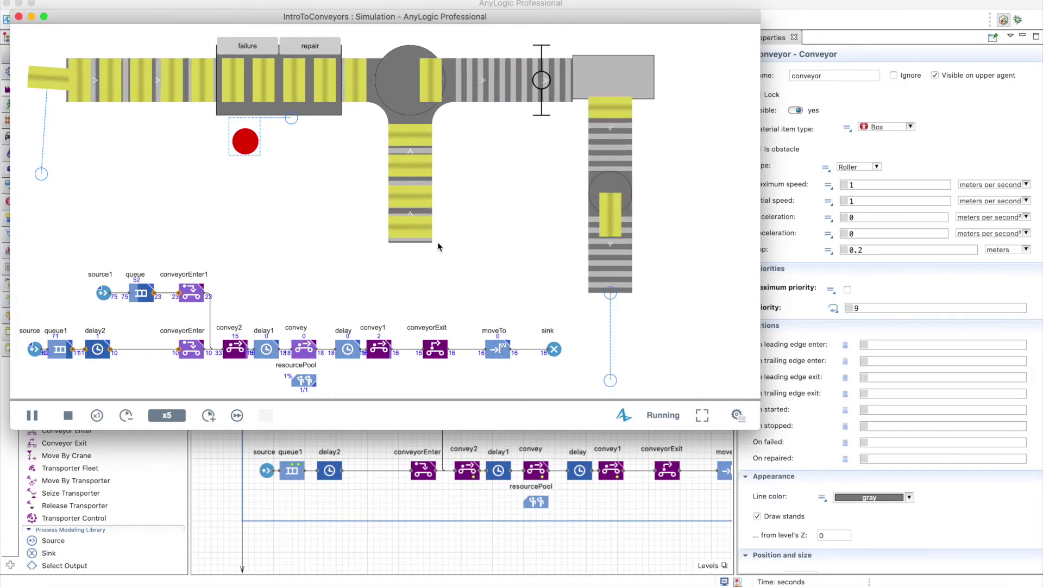
Close the running simulation and re-check Maximum priority on the horizontal conveyor.
key(super+w)
click(847, 290)
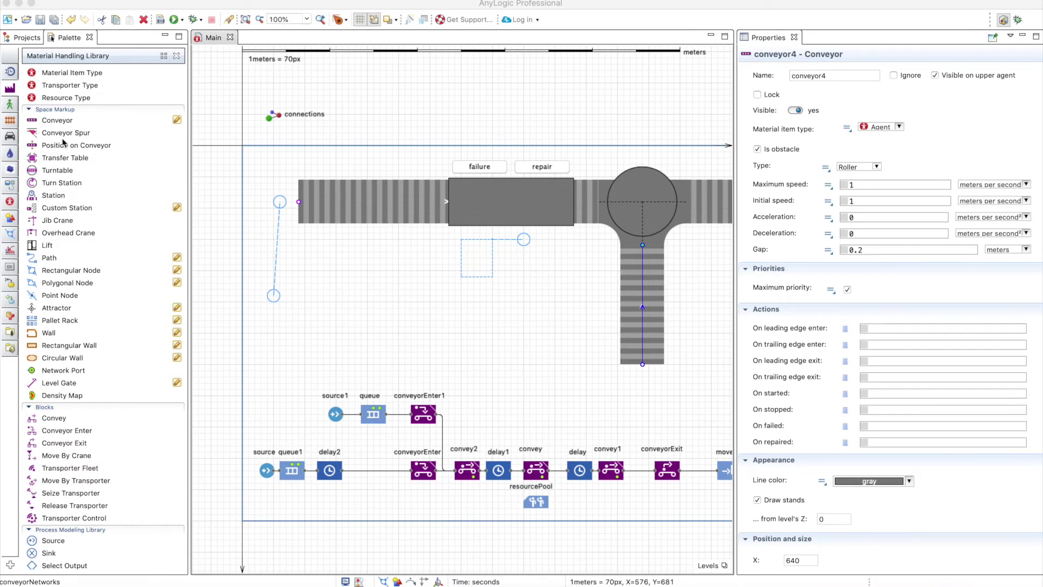
Place a transfer table on the main conveyor's left part and draw a vertical conveyor up into it.
click(55, 159)
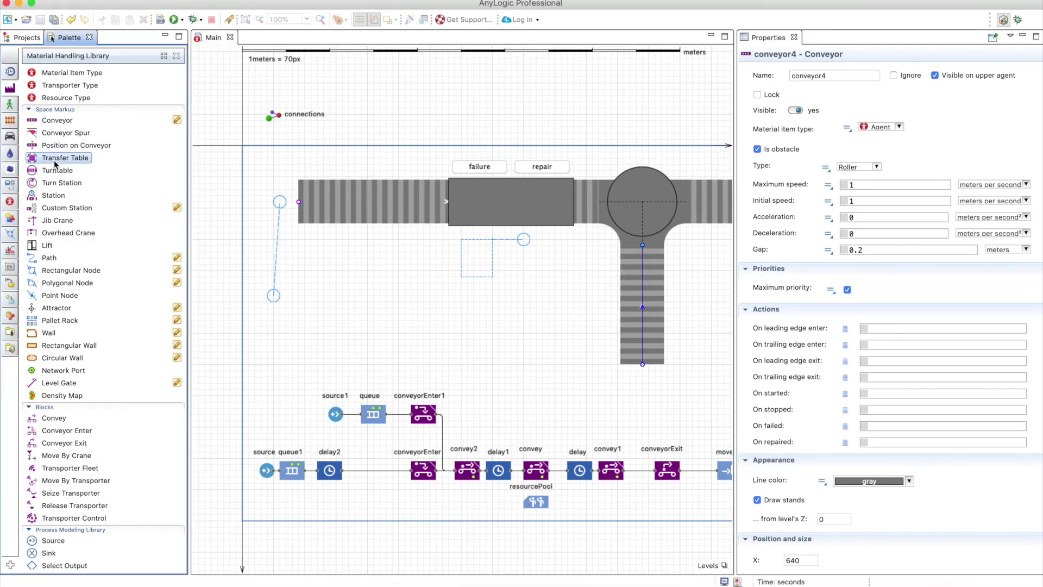
mouse_move(55, 163)
mouse_down()
mouse_move(361, 214)
mouse_move(376, 206)
mouse_up()
double_click(60, 120)
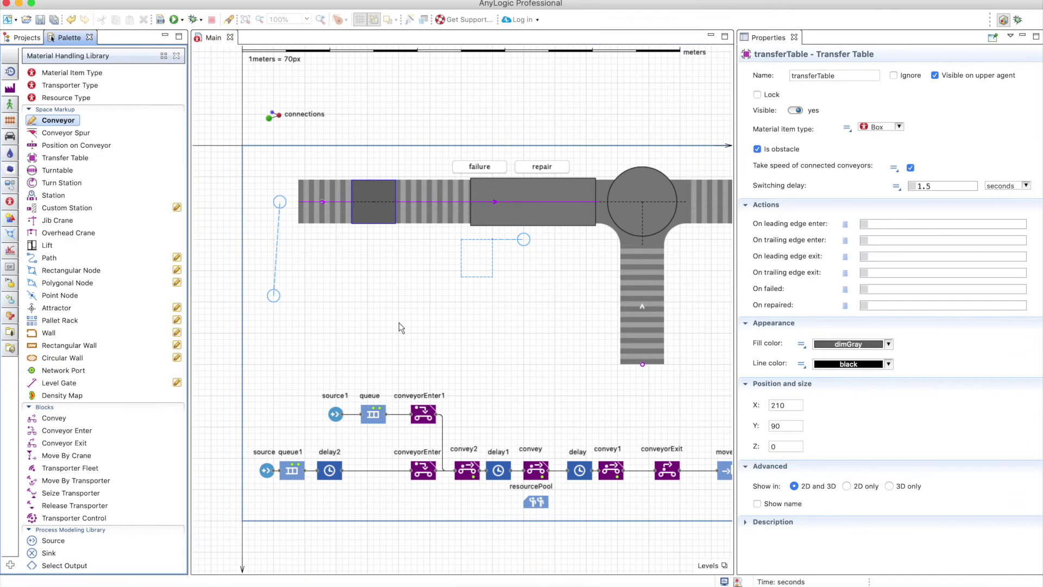
click(377, 347)
double_click(375, 212)
click(404, 280)
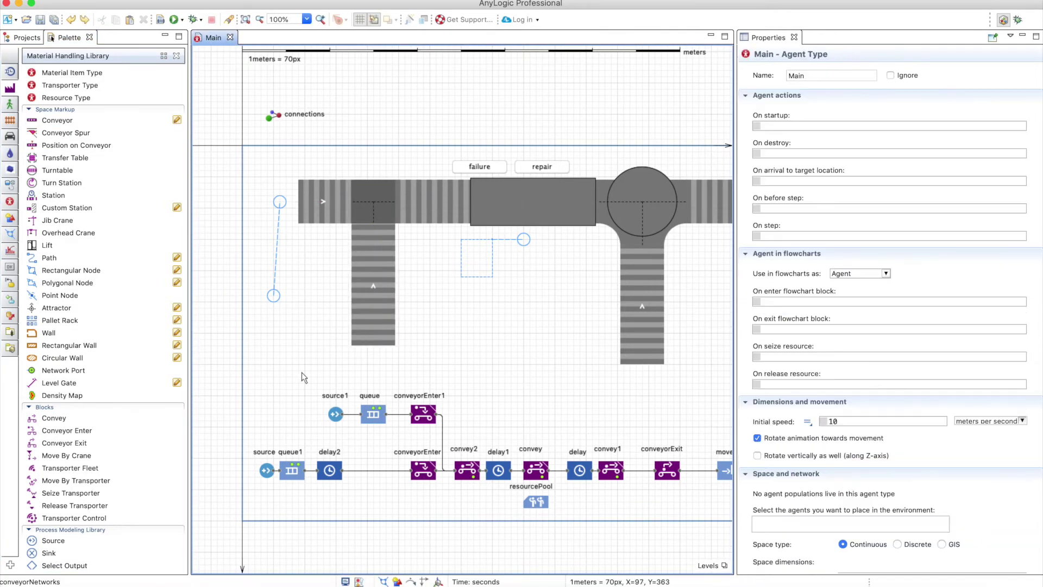
drag(474, 460, 300, 370)
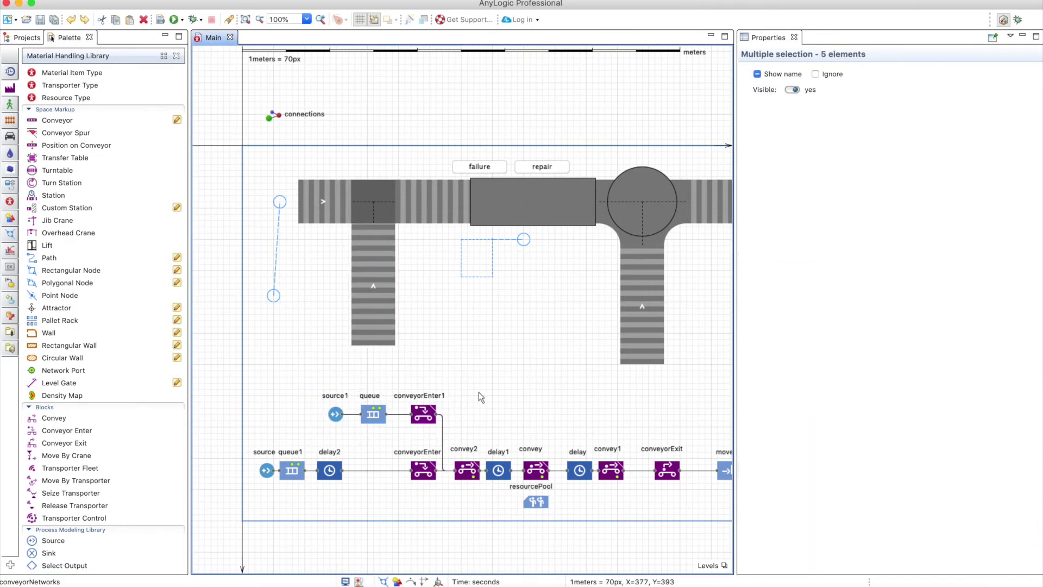
Duplicate the source1, queue and conveyorEnter1 blocks and link the new entry block into the flowchart.
key(ctrl+c)
key(ctrl+v)
drag(443, 370, 459, 474)
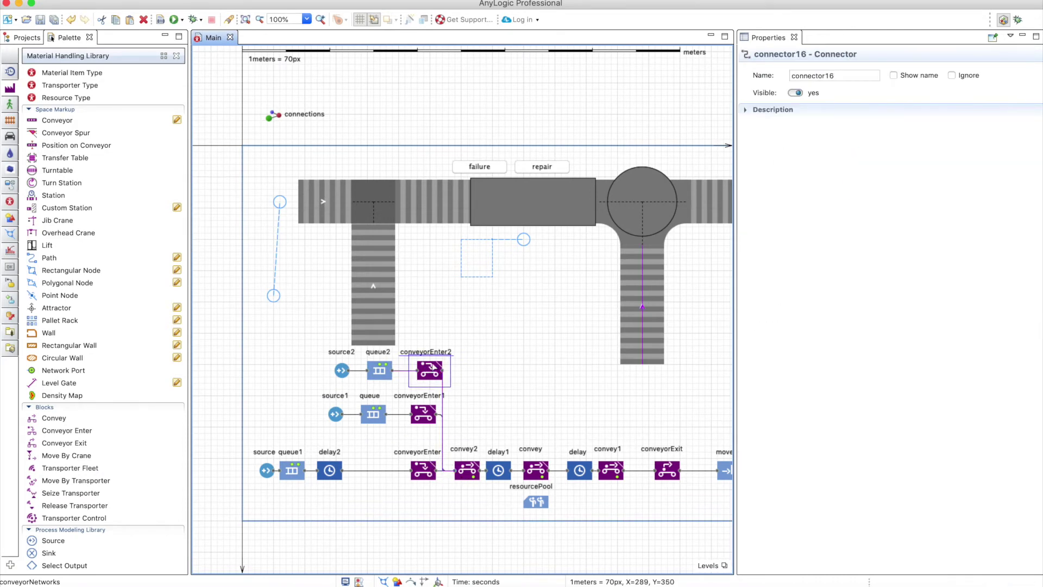
Make conveyorEnter2 place items onto the new vertical conveyor (conveyor6) with Front orientation.
click(431, 368)
click(929, 131)
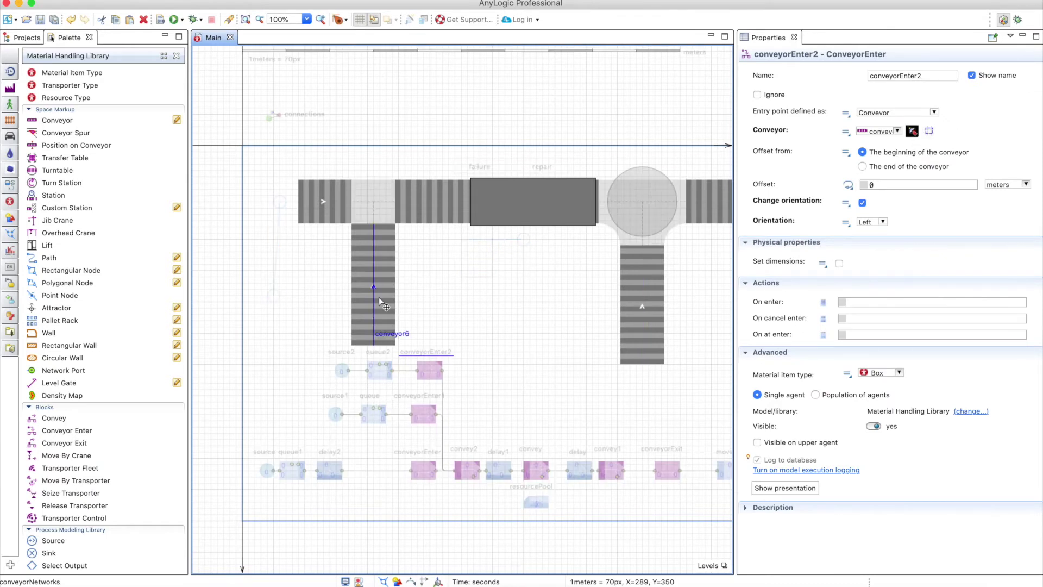
click(379, 298)
click(872, 221)
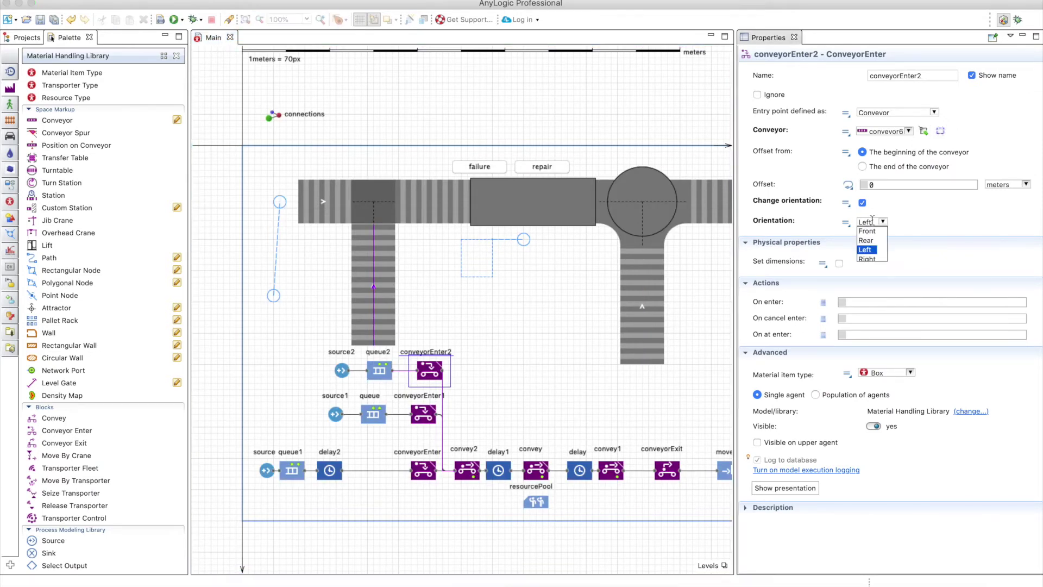
click(868, 231)
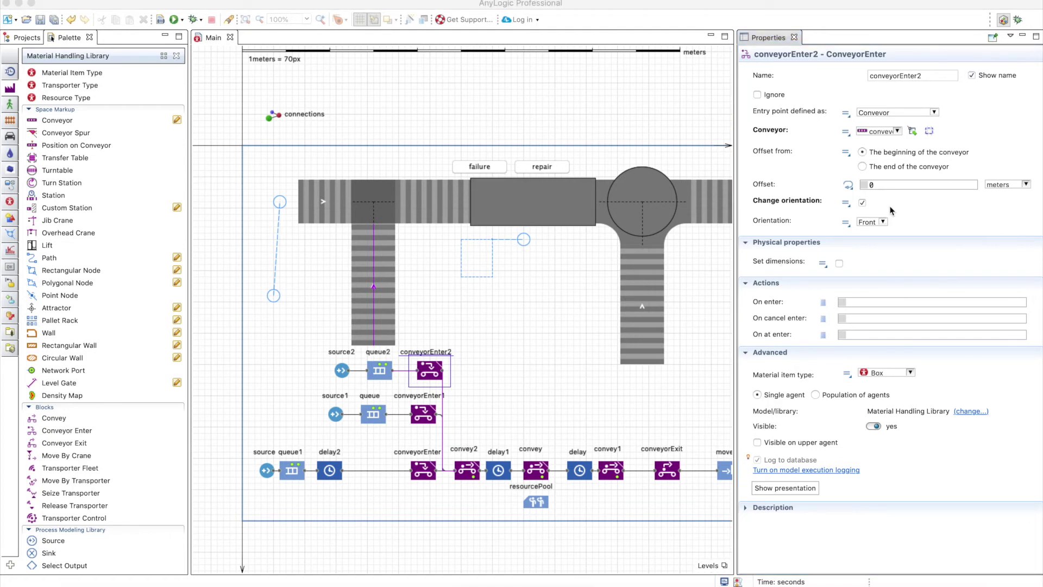
click(339, 352)
click(334, 208)
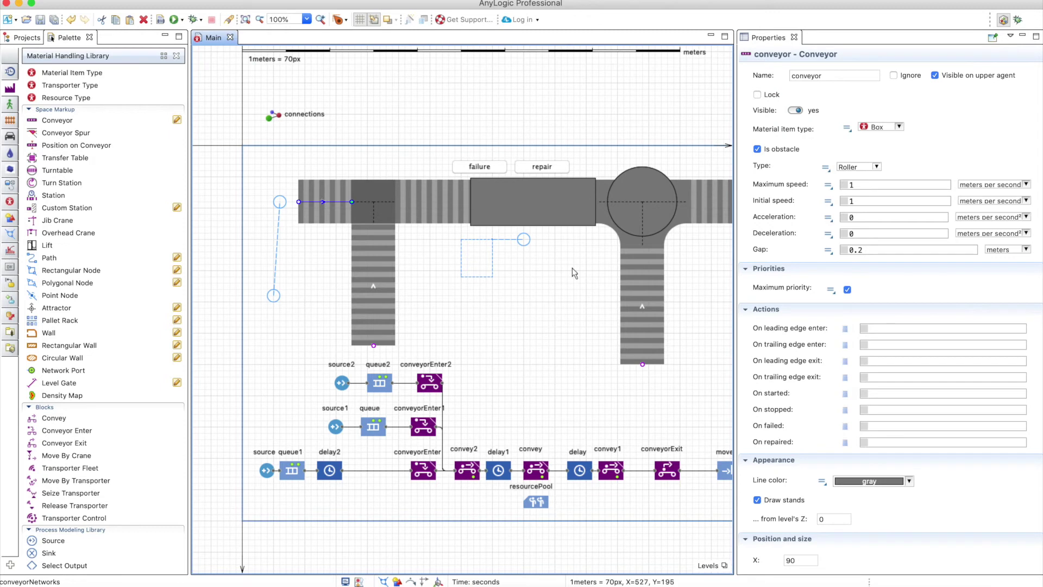
Untick Maximum priority on the conveyor before the transfer table and set its priority to 9.
click(847, 289)
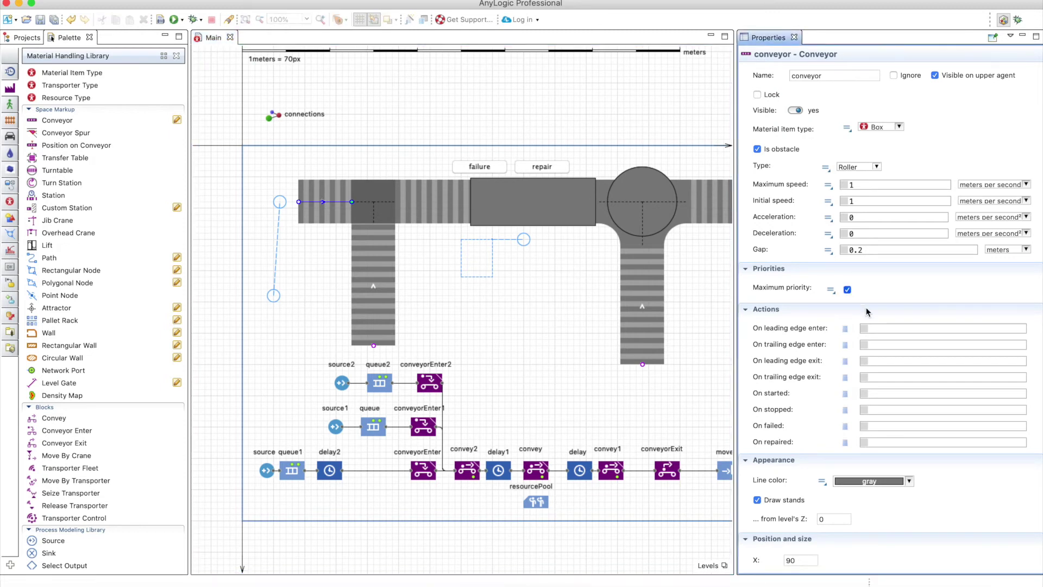
click(855, 308)
text(9)
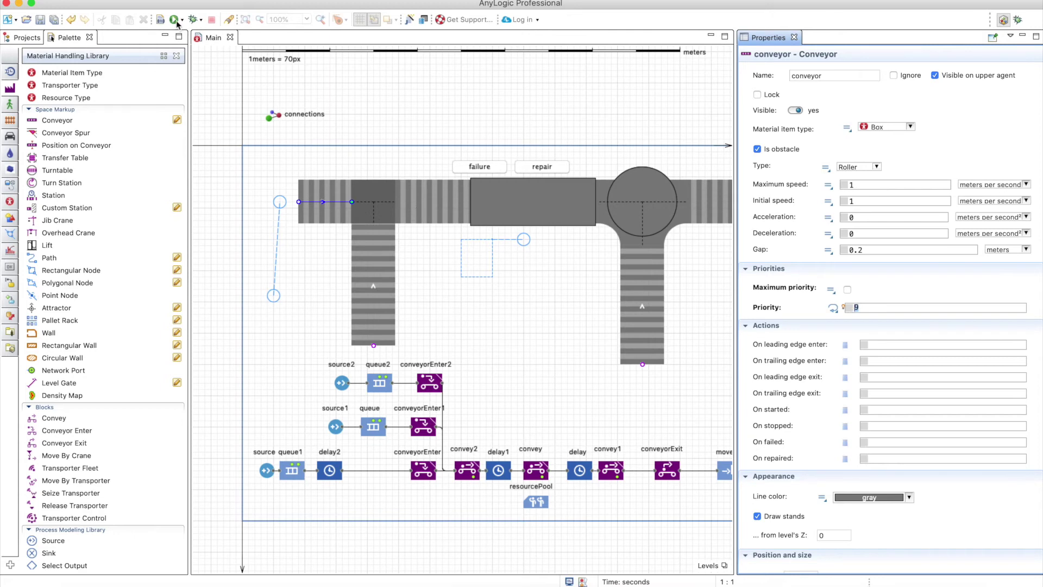
click(375, 209)
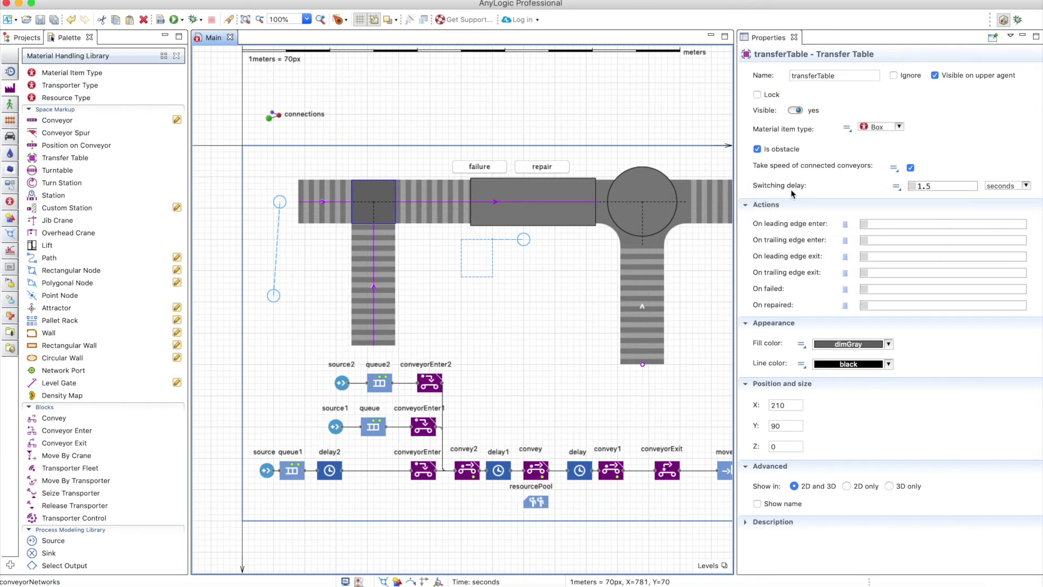
mouse_move(798, 189)
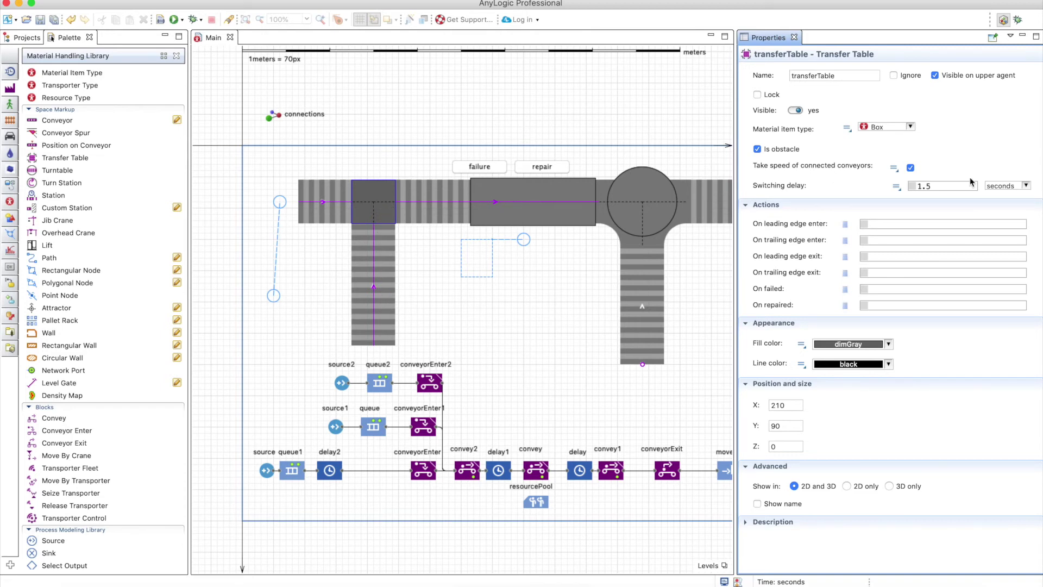
click(911, 168)
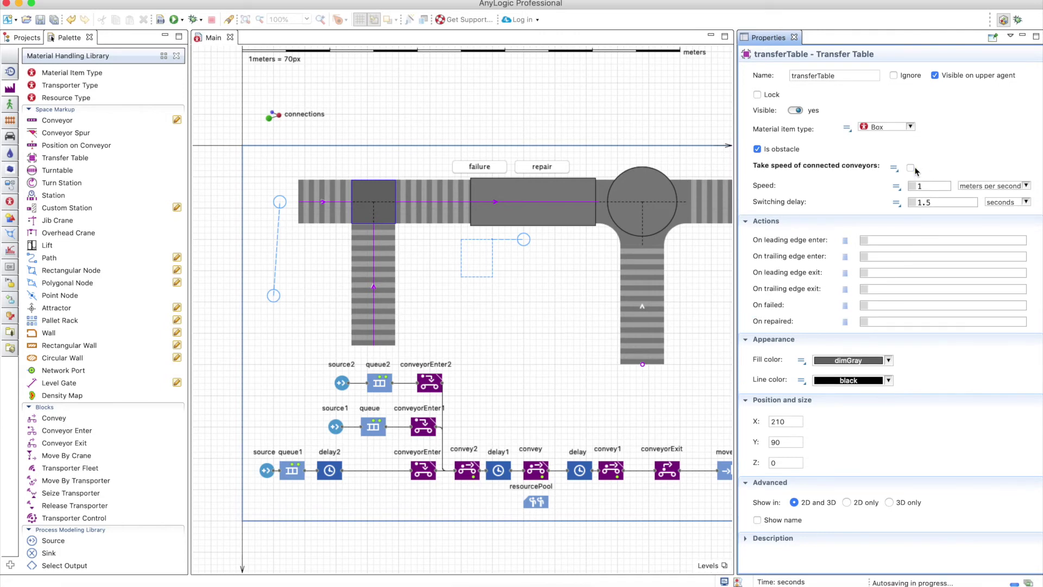
click(910, 168)
click(432, 391)
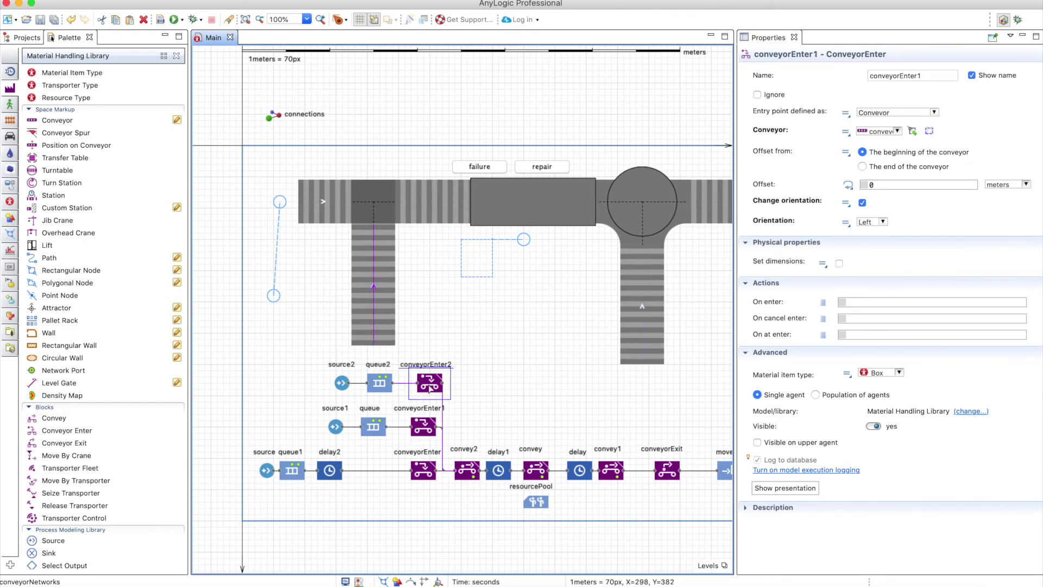
Set conveyorEnter2's Offset to agent.getLength() using code completion and its no-argument overload.
click(868, 185)
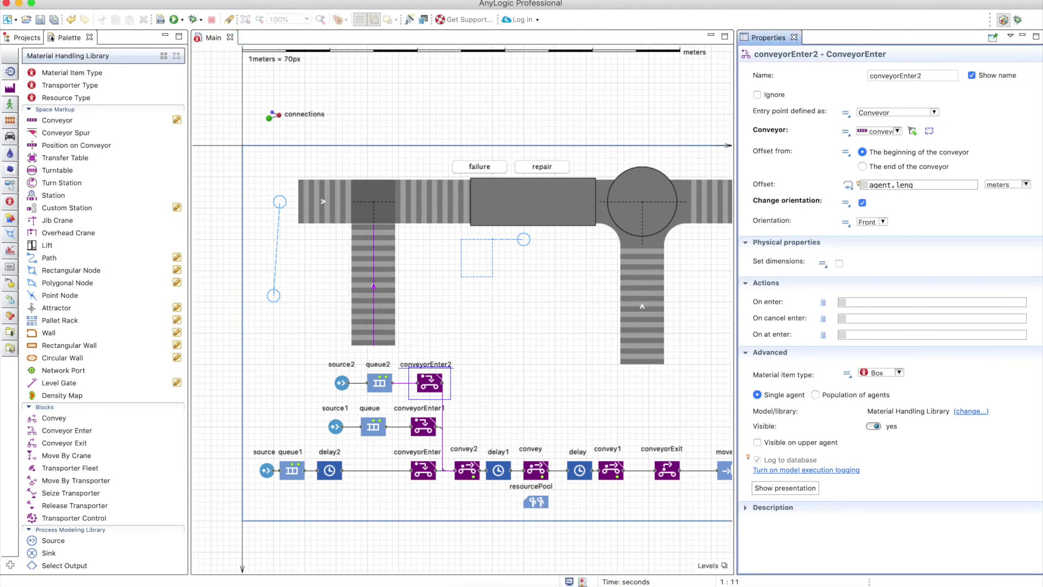
text(agent.leng)
key(ctrl+space)
key(Return)
key(ctrl+space)
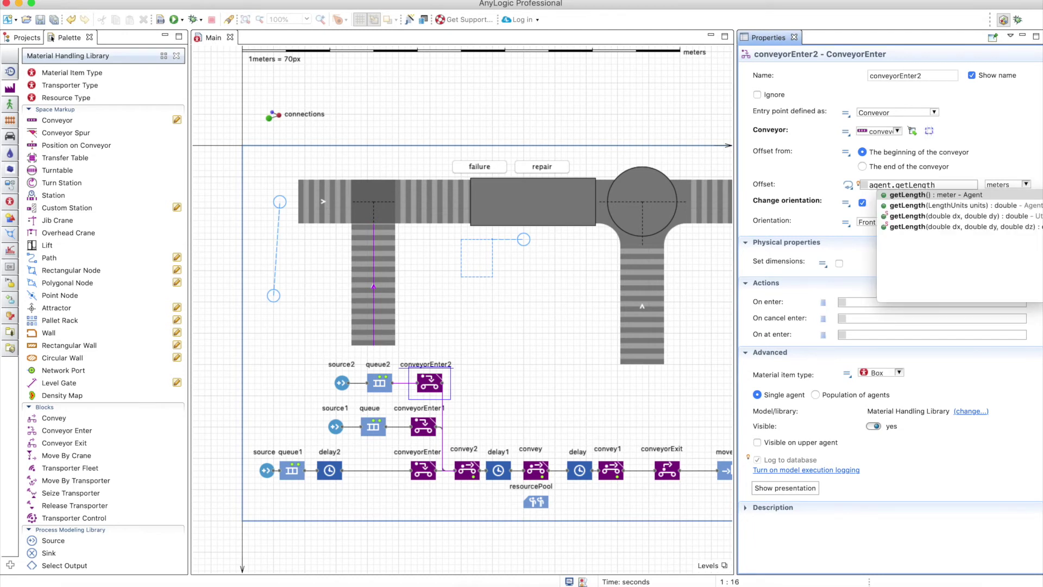
key(Return)
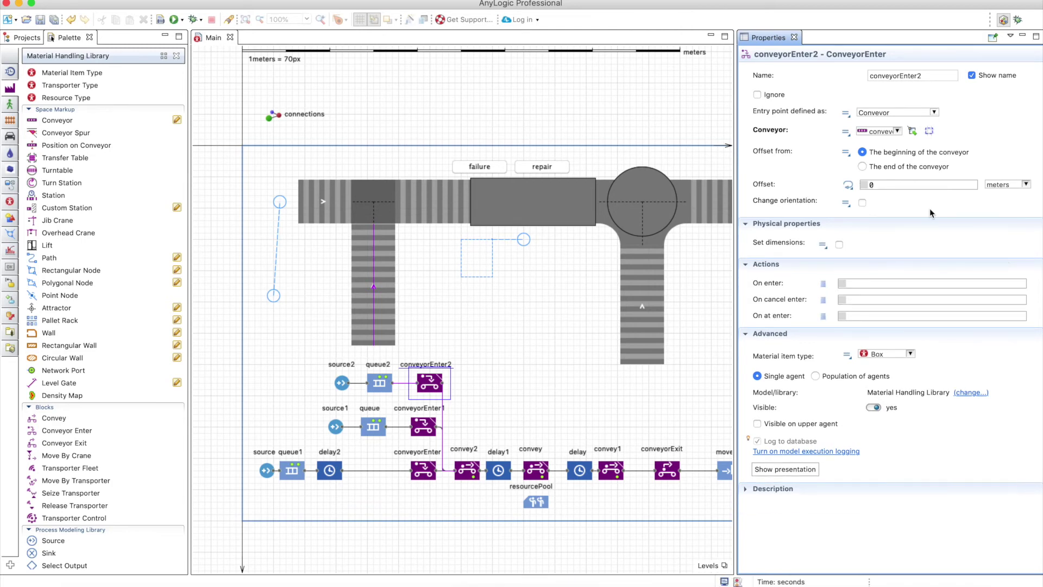
click(175, 20)
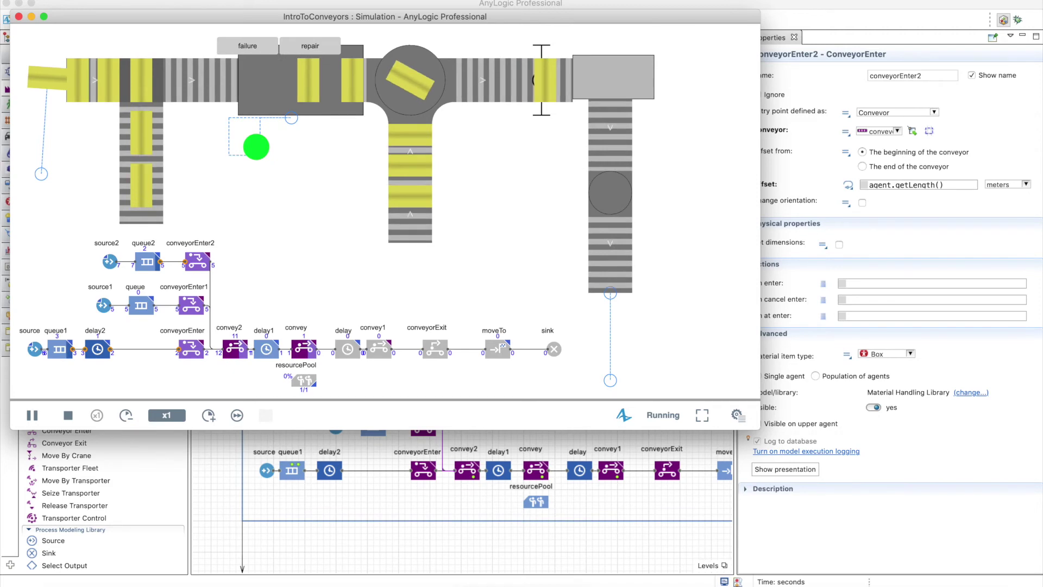
key(super+w)
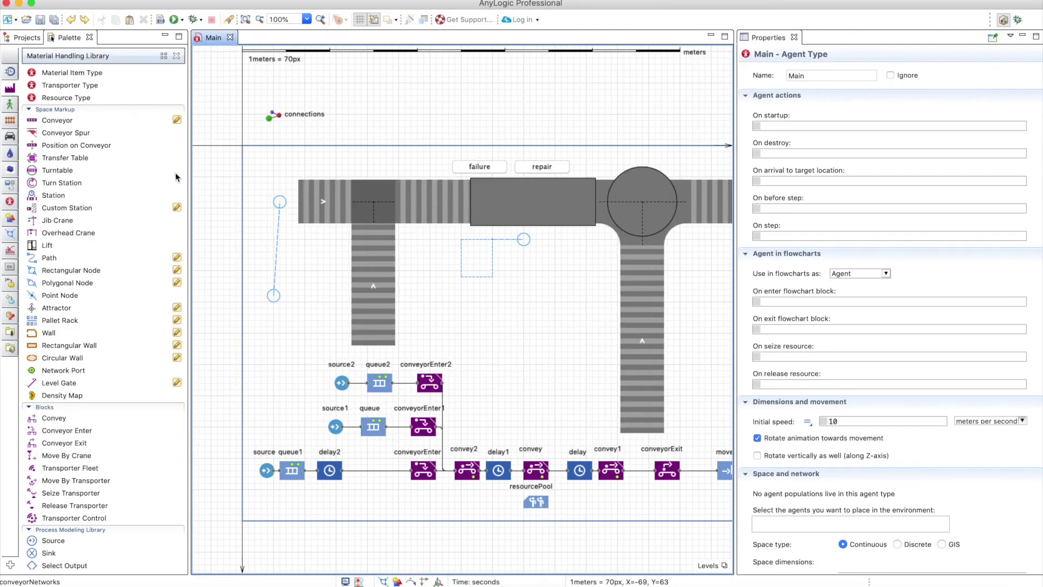
Draw a diagonal conveyor from the lower left ending on the vertical conveyor.
double_click(51, 121)
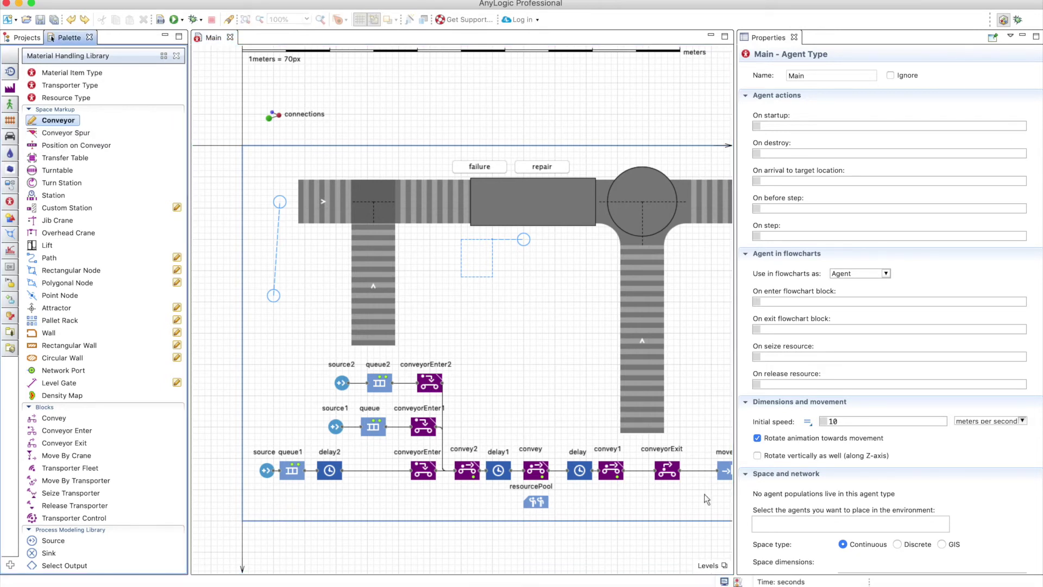
click(530, 426)
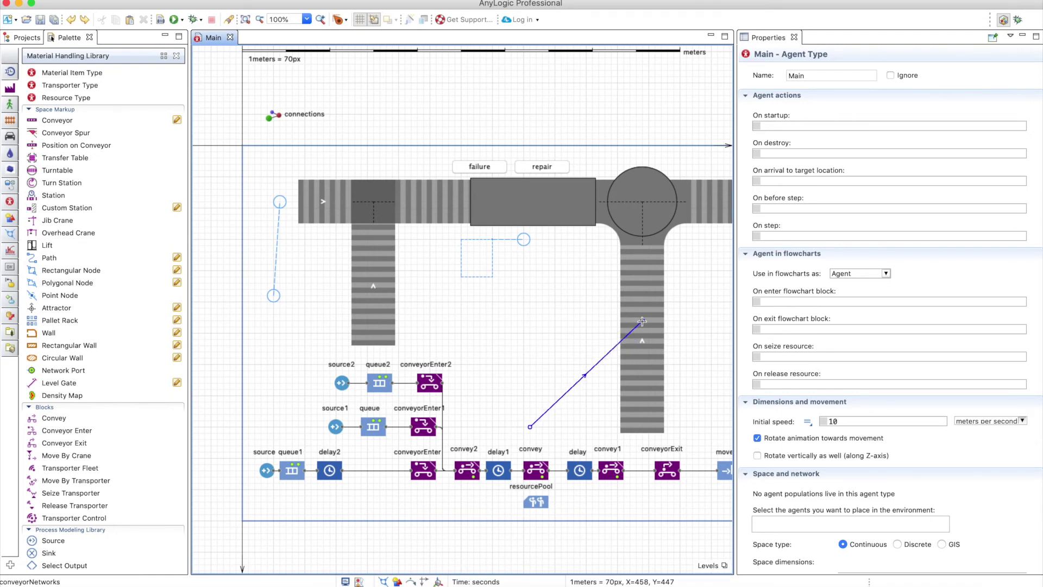
double_click(642, 322)
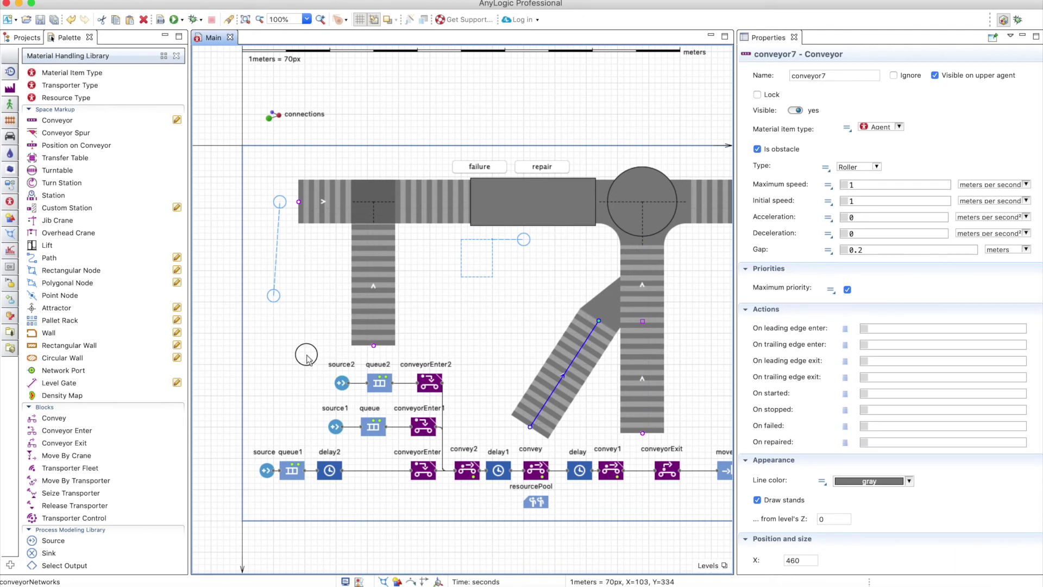
Copy and paste the source2, queue2 and conveyorEnter2 blocks.
drag(306, 354, 468, 403)
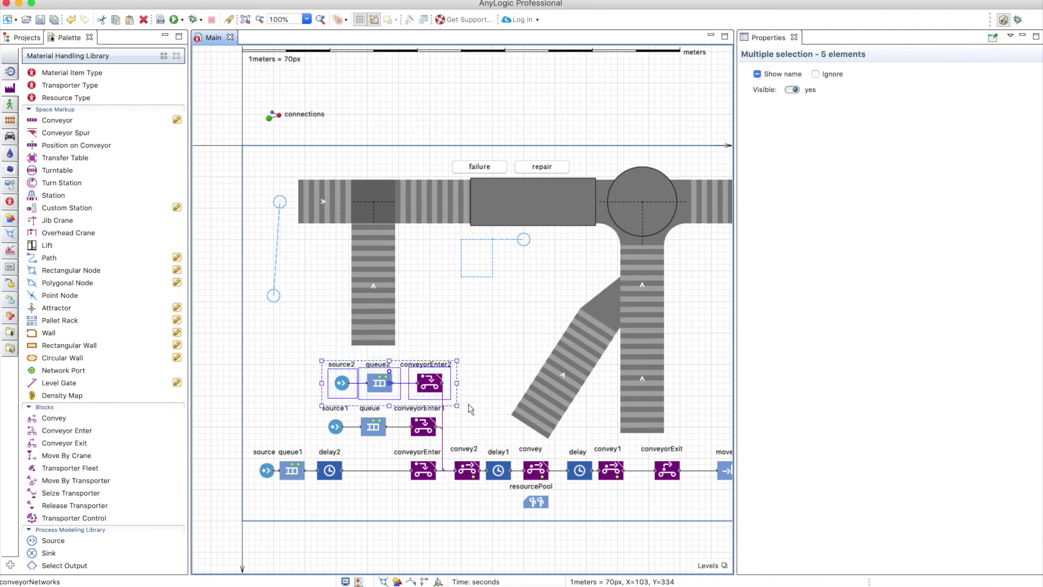
key(ctrl+c)
key(ctrl+v)
Assign diagonal conveyor7 to conveyorEnter3 and connect its output to convey2.
click(417, 509)
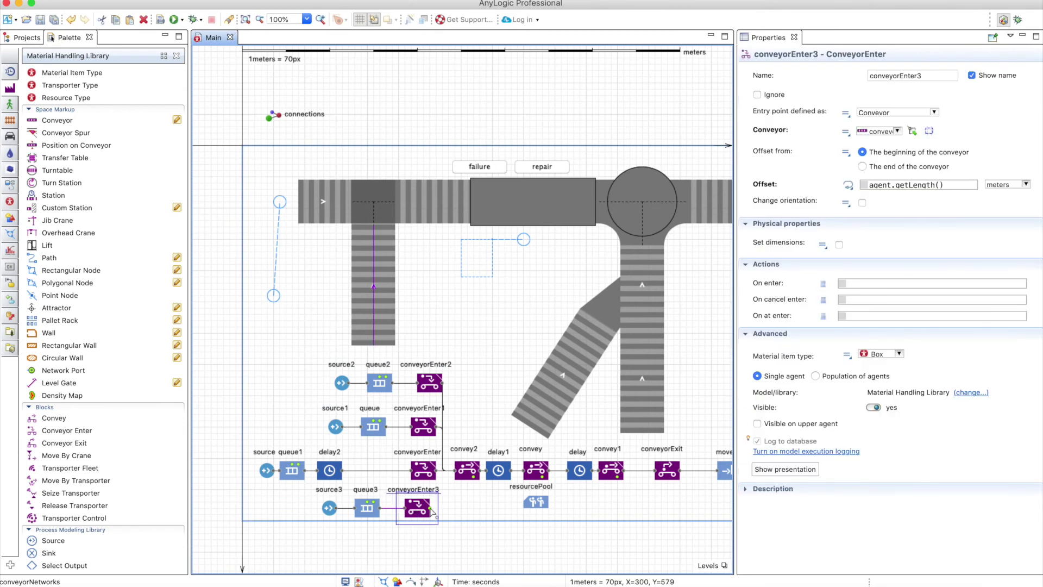
click(915, 132)
click(565, 386)
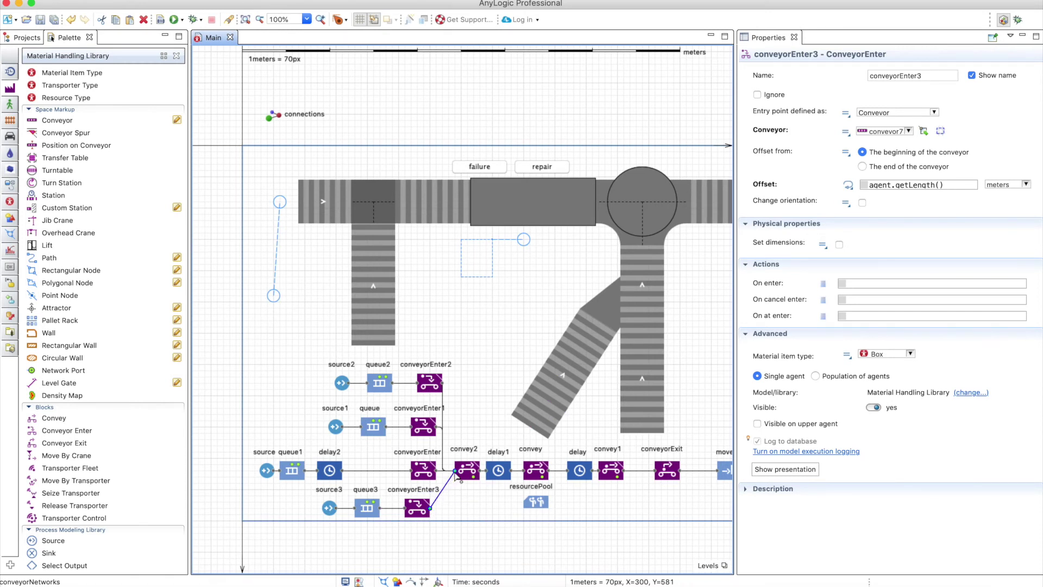
drag(456, 475, 455, 471)
Extend the diagonal conveyor's lower-left end slightly.
click(611, 307)
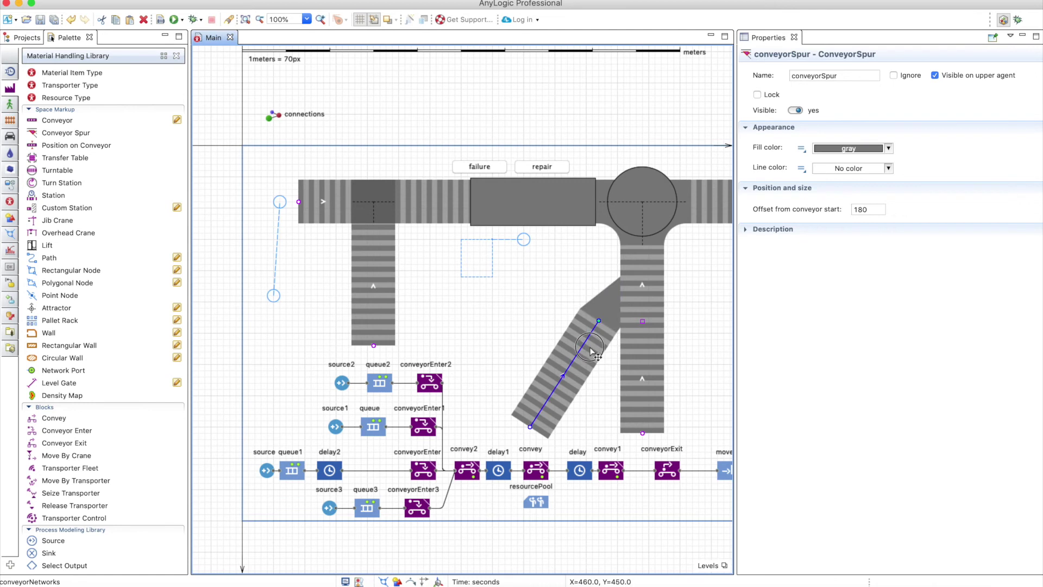
click(531, 424)
drag(531, 427, 515, 433)
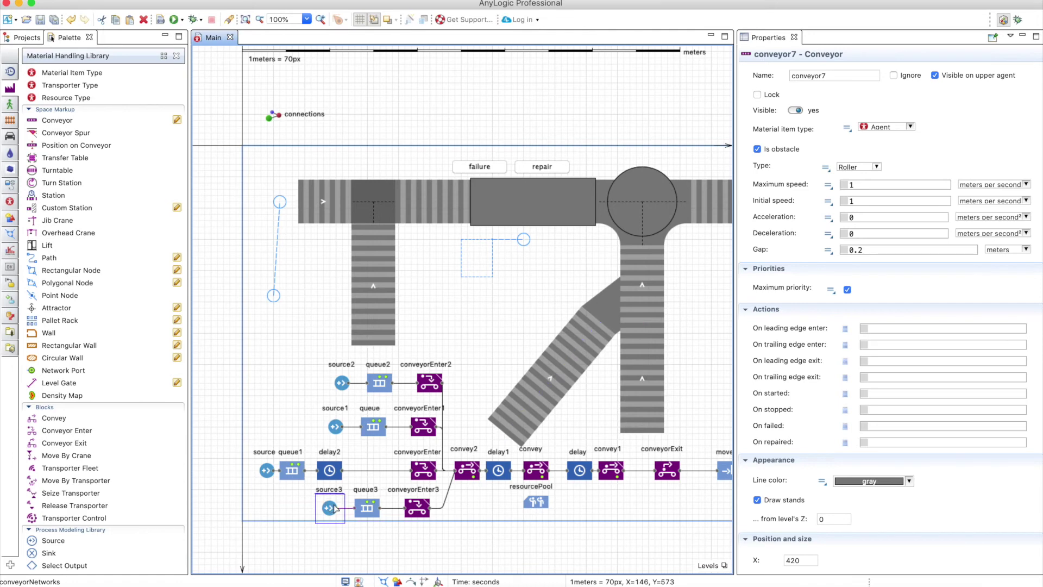
Give conveyorEnter3 Left entry orientation and an agent.getWidth() offset.
click(422, 509)
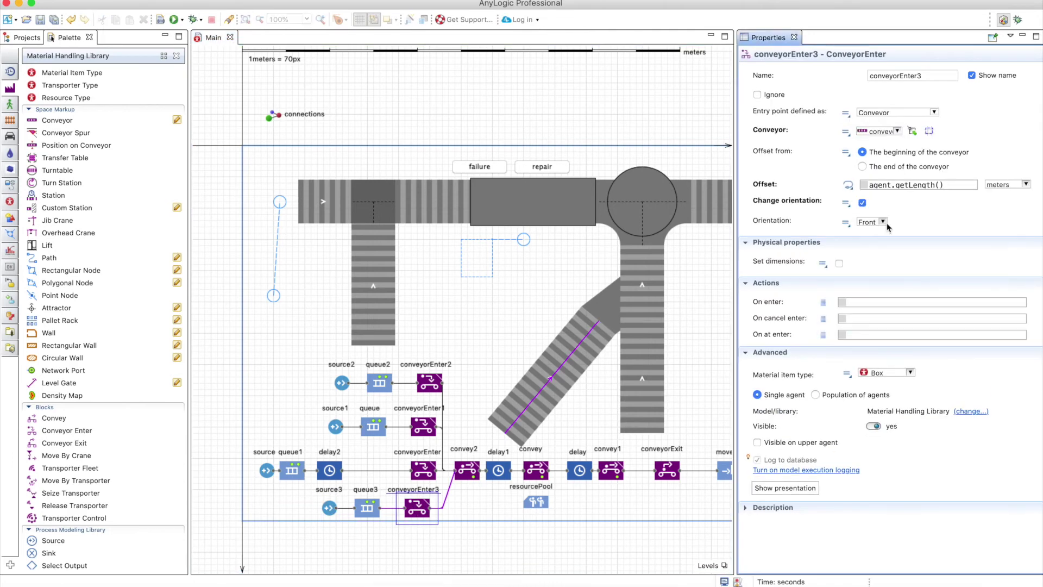
click(879, 222)
click(911, 183)
text(agent.getWidth())
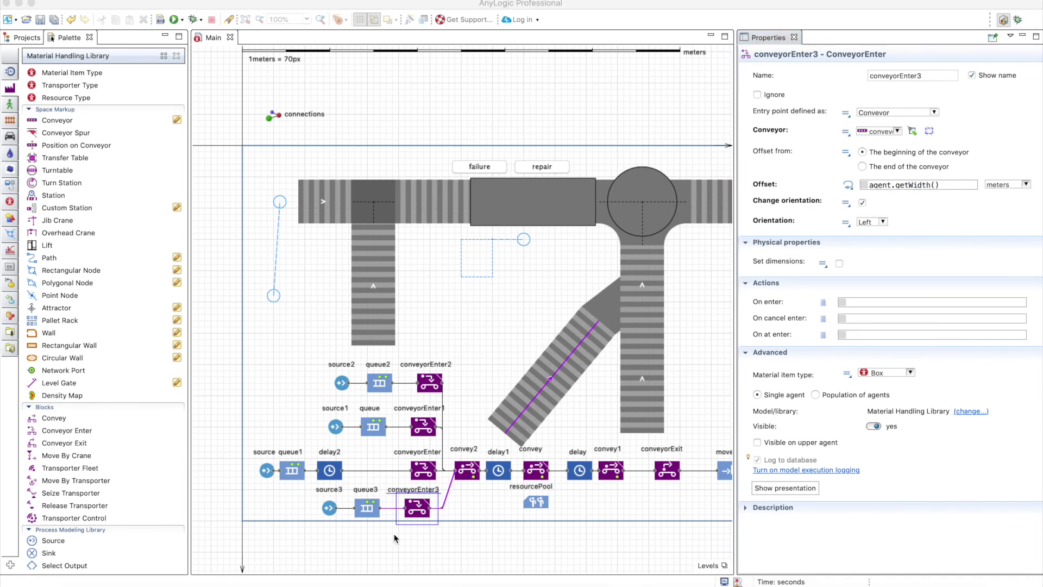
Change the arrival rates of source1 and source3 from 0.5 to 0.1 per second.
click(336, 427)
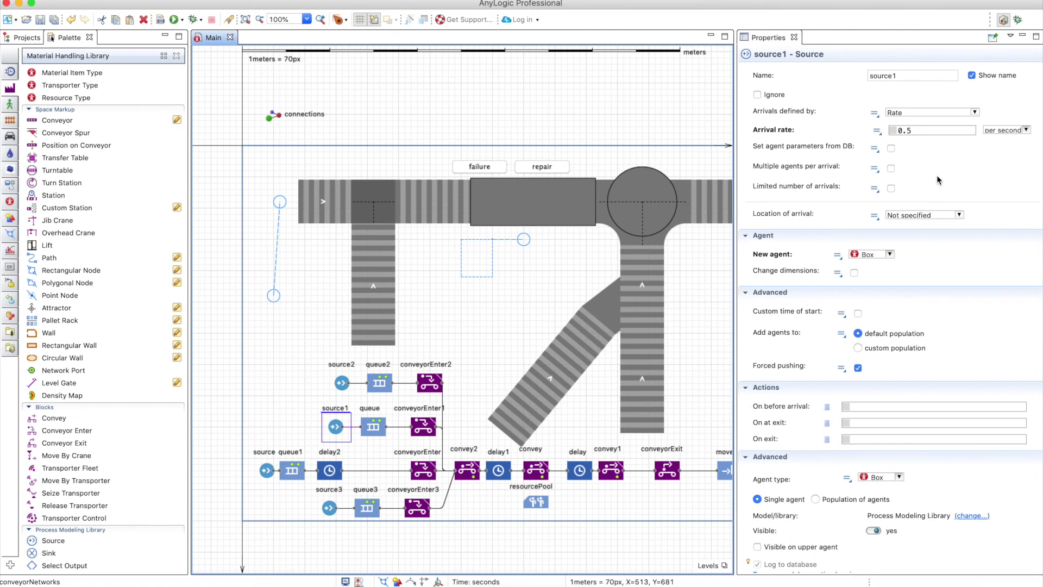
click(923, 130)
key(BackSpace)
text(1)
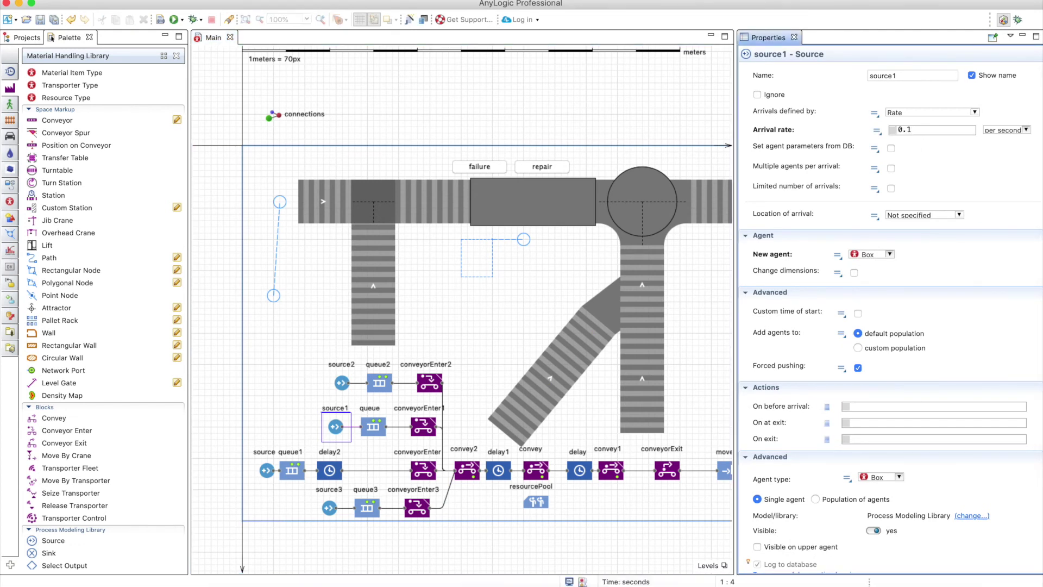
click(329, 508)
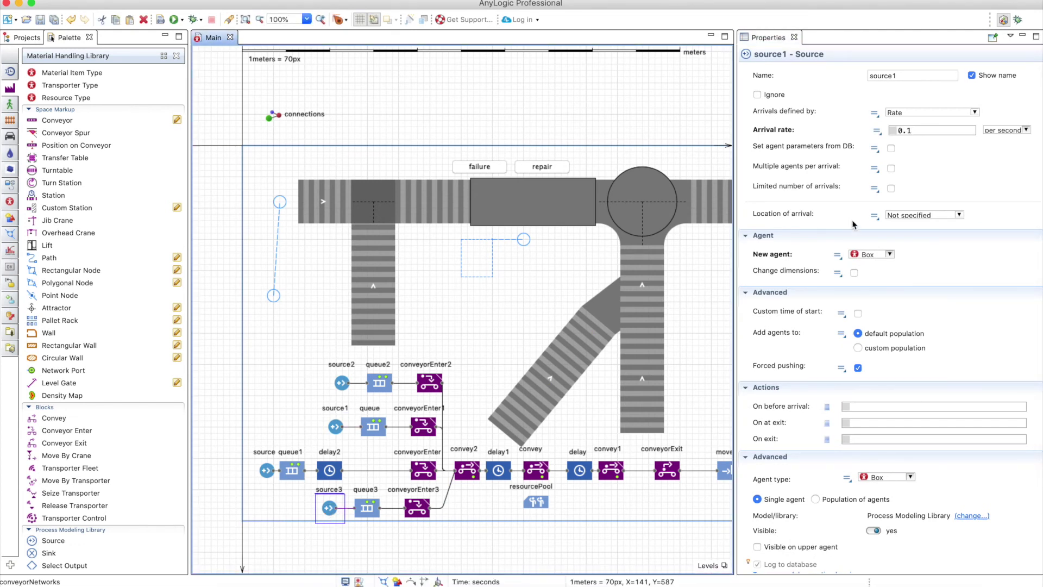
click(930, 130)
key(BackSpace)
text(1)
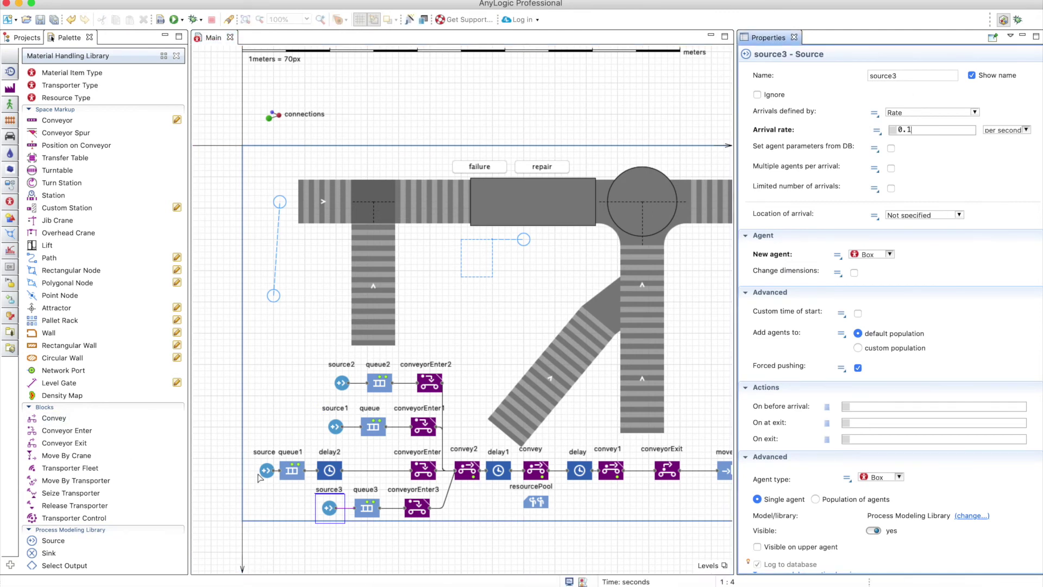
Review source2's arrival rate in Properties and start the model run.
click(342, 383)
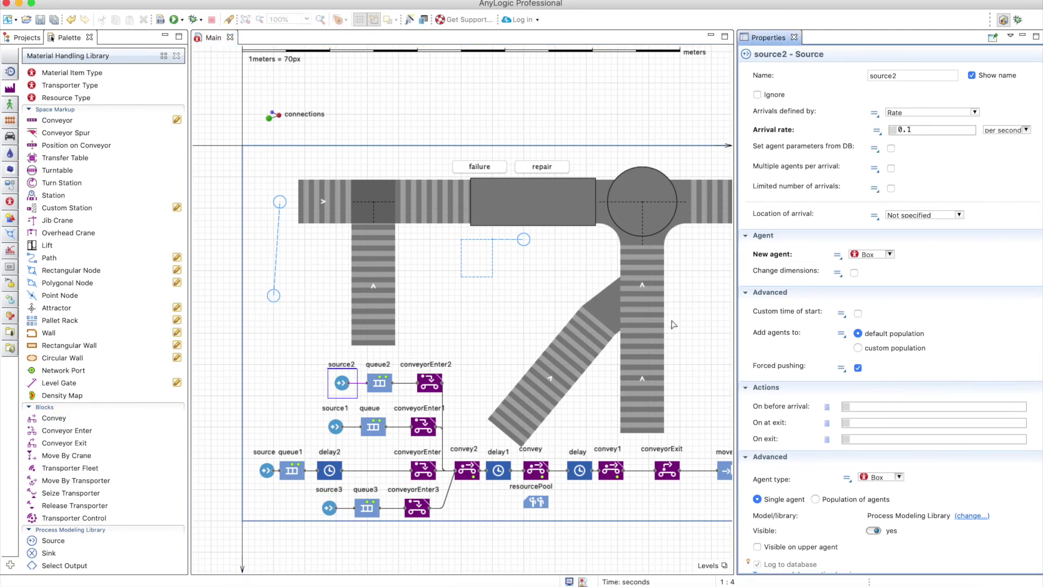
scroll(703, 351, right, 3)
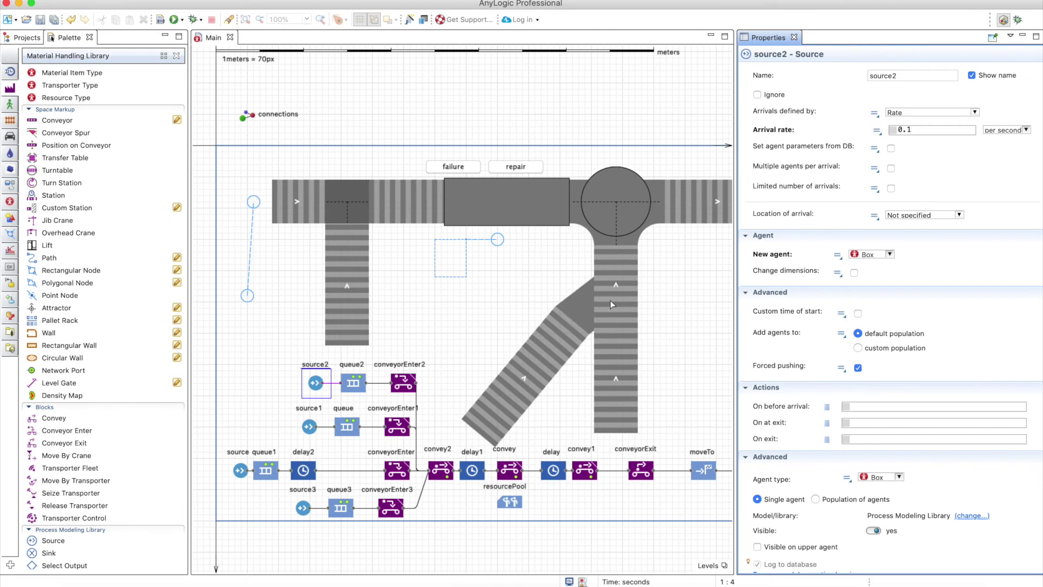
scroll(613, 304, down, 2)
scroll(613, 304, right, 2)
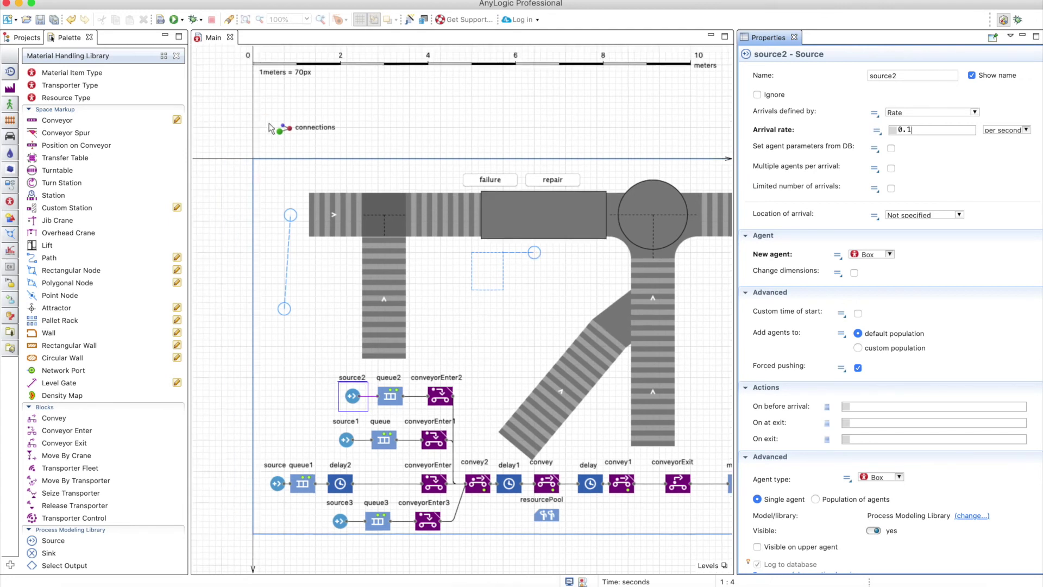
click(175, 21)
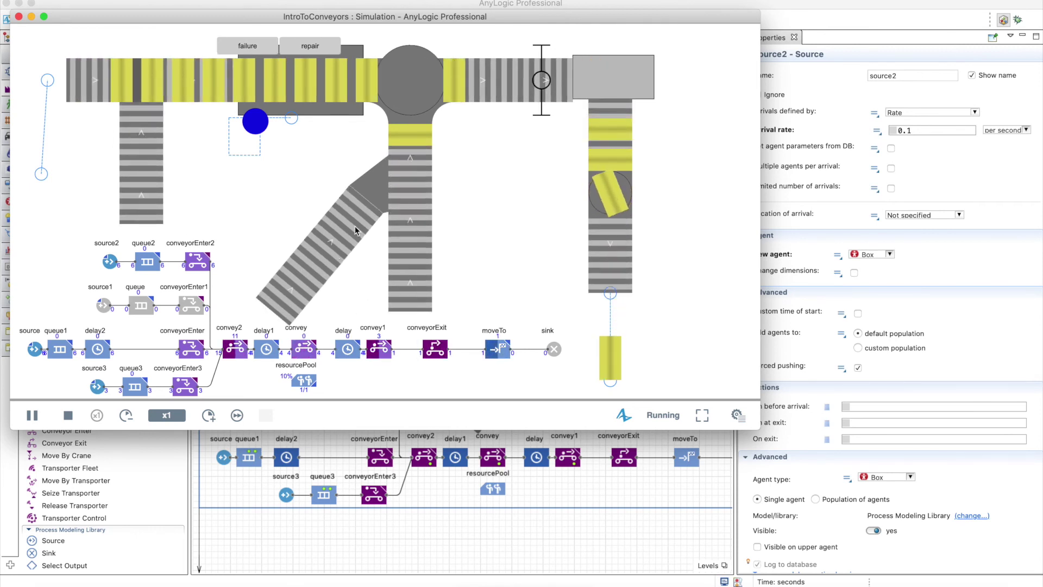
Speed the running simulation up through x5, x25 and x100, then return it to x1.
click(208, 415)
click(208, 415)
click(208, 415)
click(208, 415)
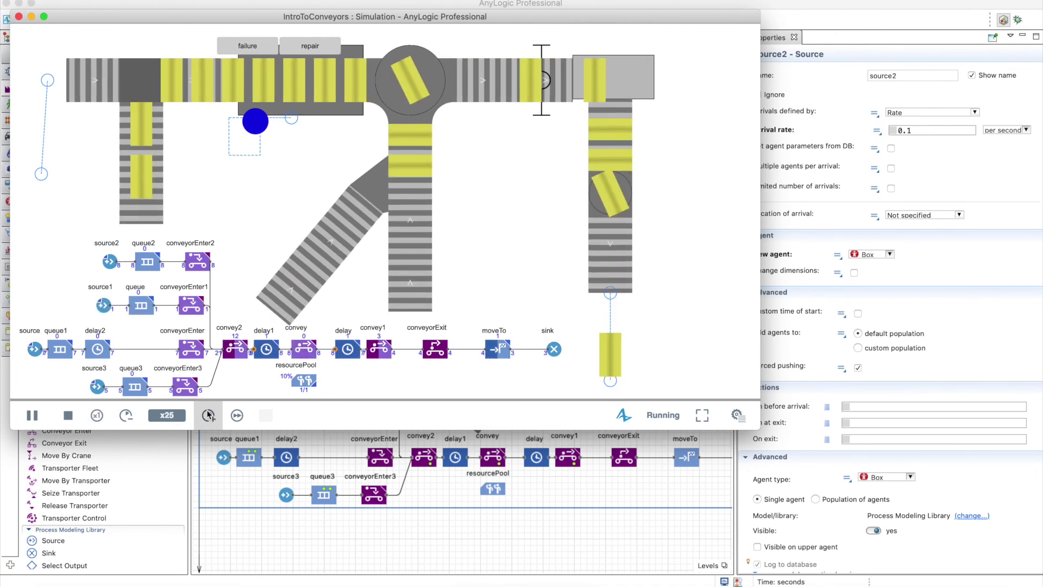
click(208, 415)
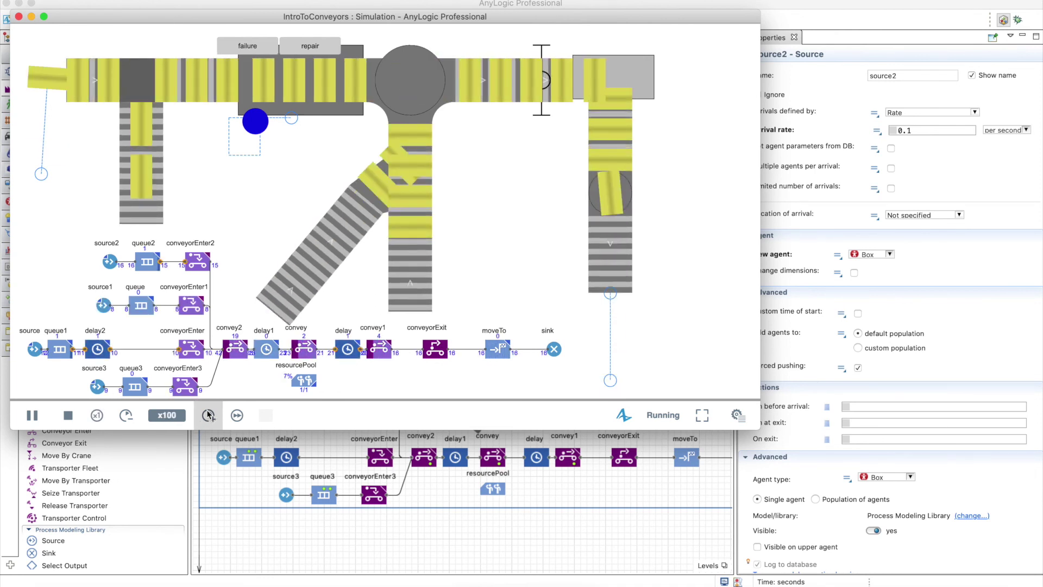
click(208, 415)
click(97, 416)
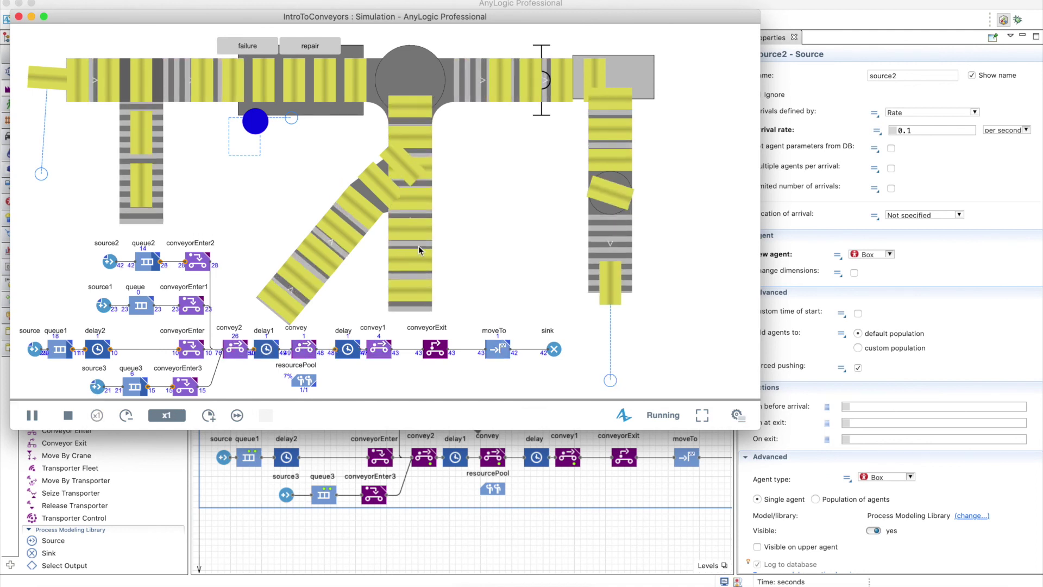